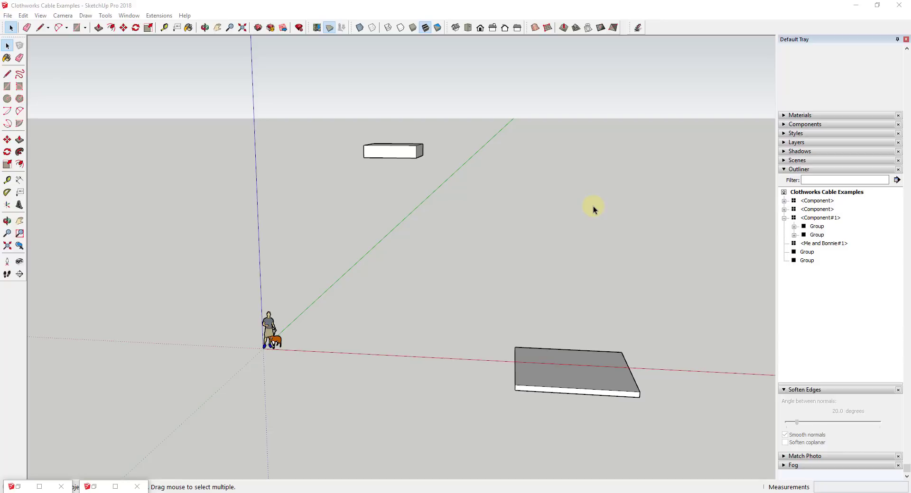
Draw a vertical line about 20' 5" long straight down from the centre of the floating box's underside
{"action": "middle_click_drag", "start_coordinate": [474, 255], "coordinate": [569, 197]}
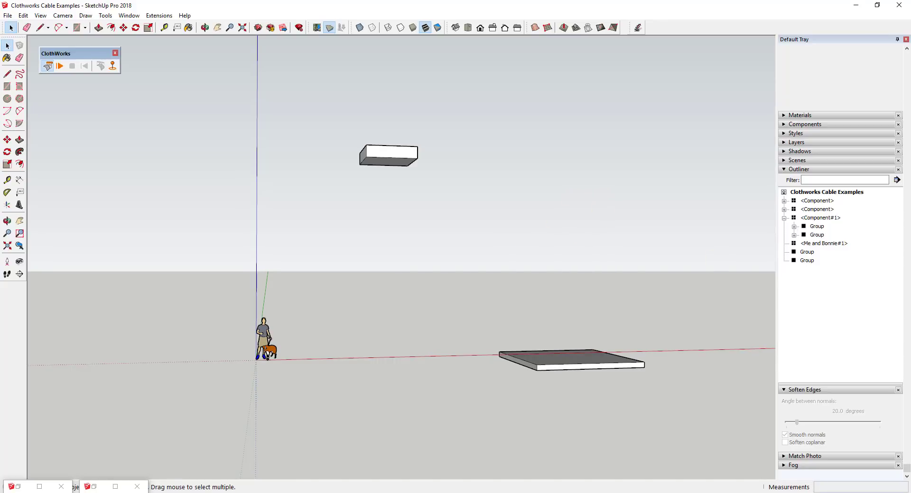
{"action": "left_click", "coordinate": [439, 197]}
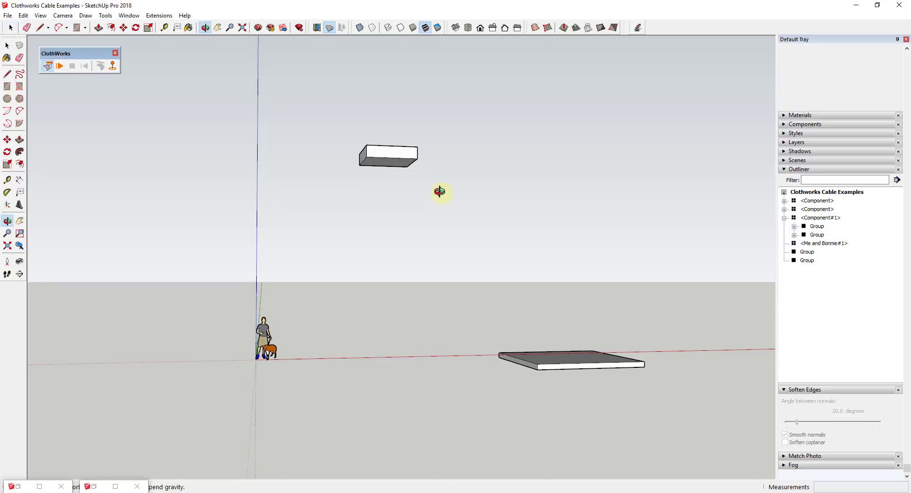
{"action": "scroll", "coordinate": [425, 183], "scroll_direction": "up", "scroll_amount": 3}
{"action": "scroll", "coordinate": [408, 144], "scroll_direction": "down", "scroll_amount": 2}
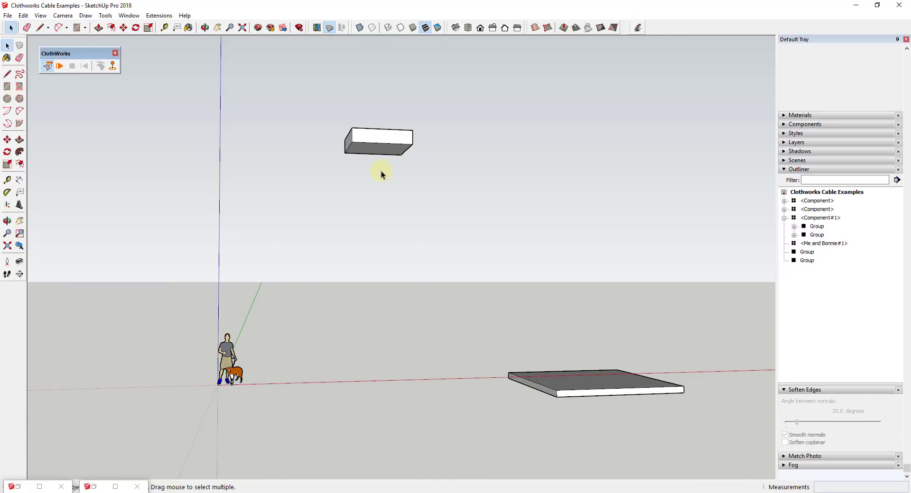
{"action": "middle_click_drag", "start_coordinate": [376, 171], "coordinate": [383, 159]}
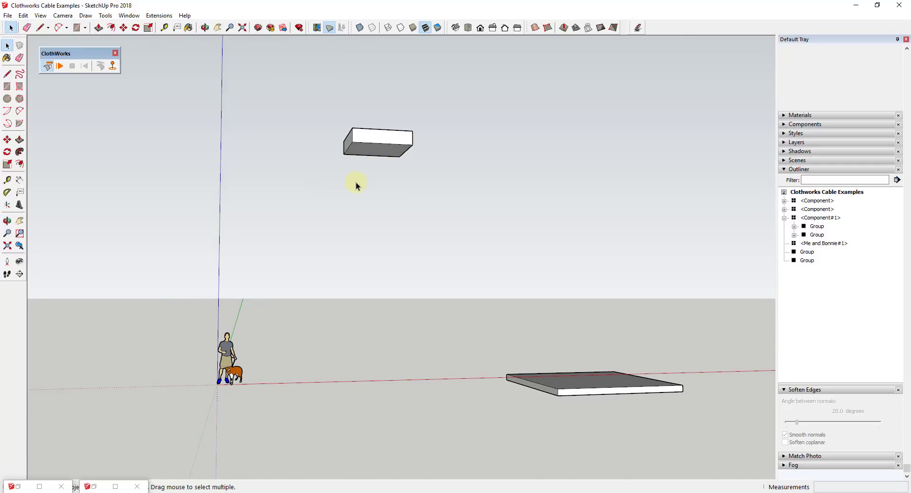
{"action": "scroll", "coordinate": [356, 182], "scroll_direction": "up", "scroll_amount": 2}
{"action": "key", "text": "l"}
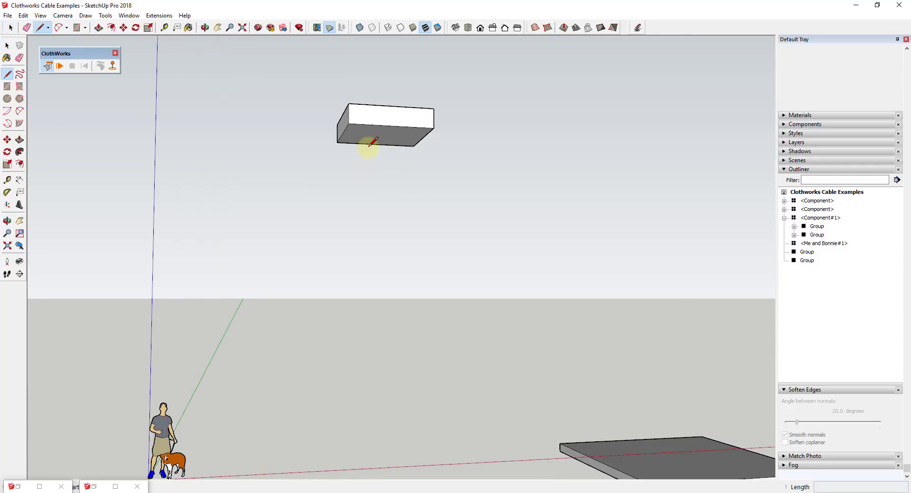
{"action": "left_click", "coordinate": [386, 135]}
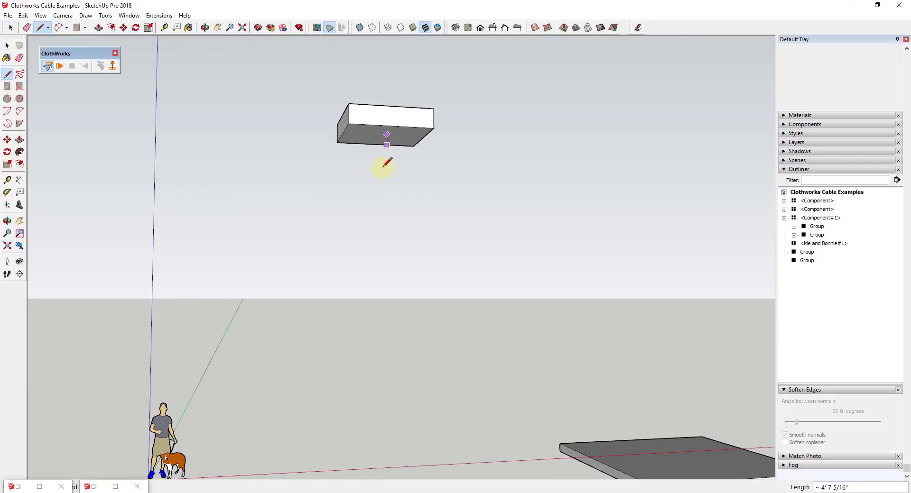
{"action": "left_click", "coordinate": [387, 346]}
{"action": "key", "text": "space"}
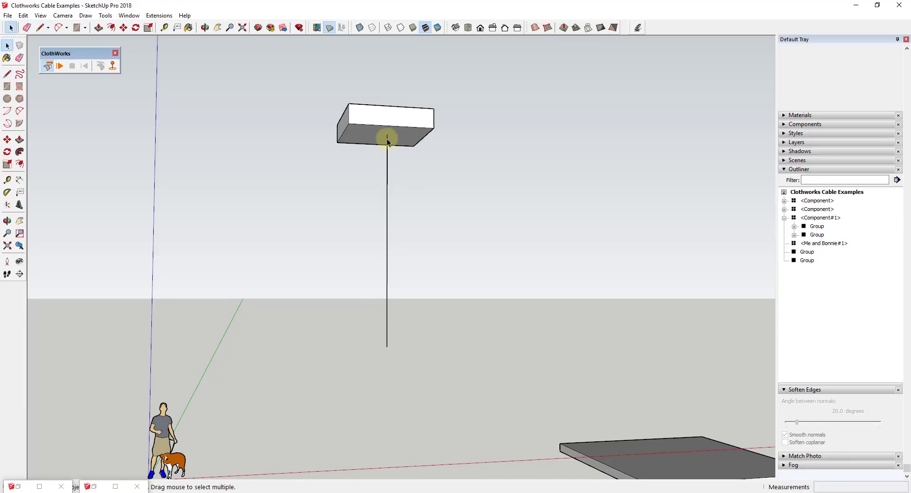
Divide the vertical line under the floating box into 30 equal segments
{"action": "left_click", "coordinate": [387, 140]}
{"action": "middle_click_drag", "start_coordinate": [387, 138], "coordinate": [388, 161]}
{"action": "scroll", "coordinate": [387, 160], "scroll_direction": "up", "scroll_amount": 1}
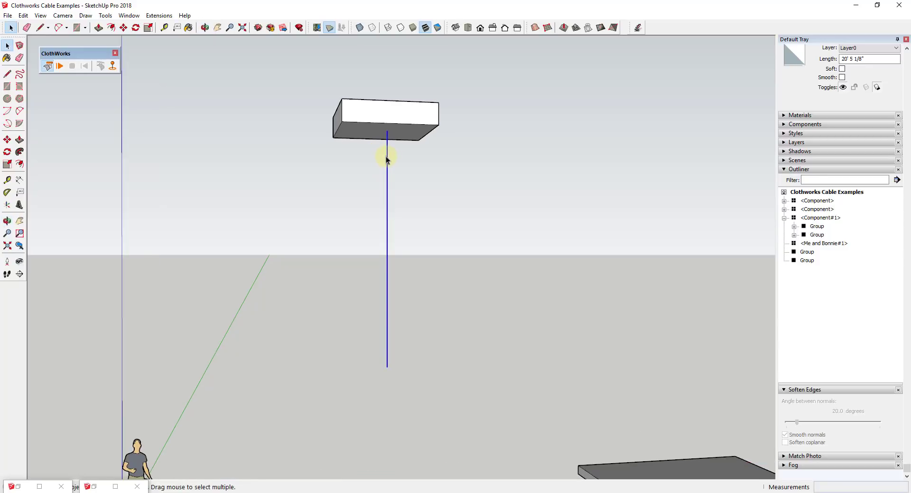
{"action": "right_click", "coordinate": [387, 157]}
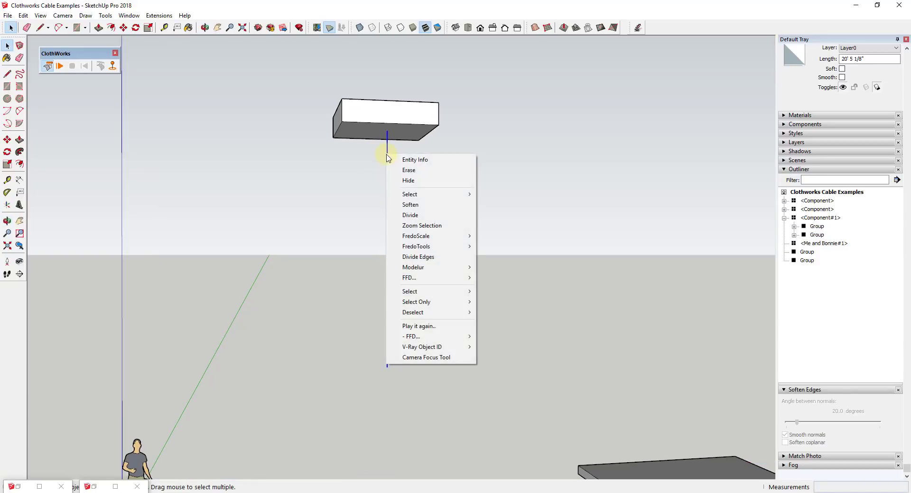
{"action": "left_click", "coordinate": [387, 152]}
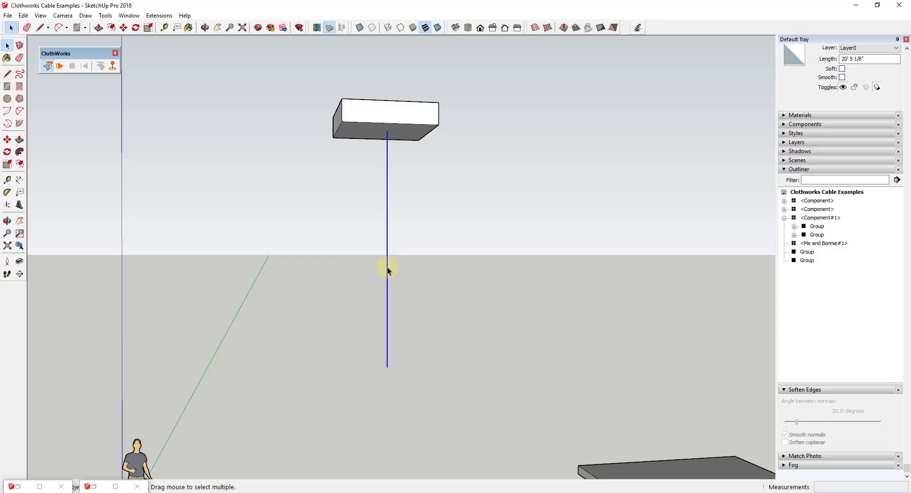
{"action": "right_click", "coordinate": [388, 164]}
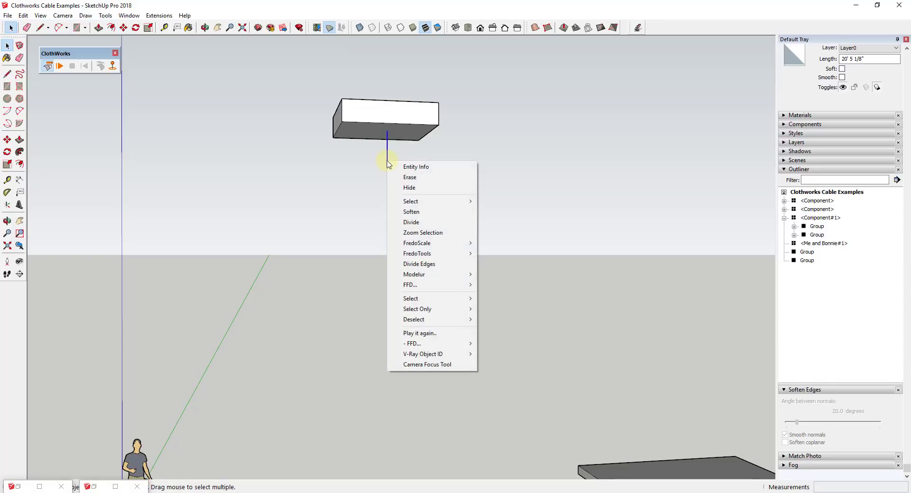
{"action": "left_click", "coordinate": [417, 221]}
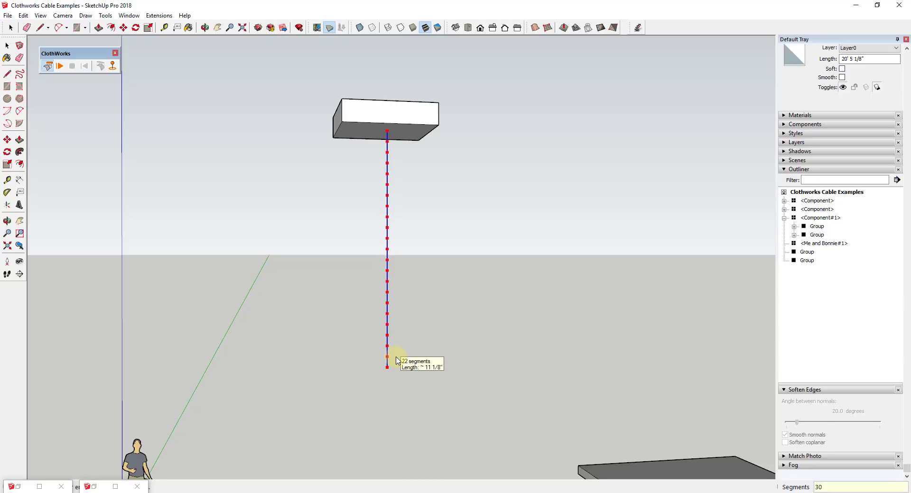
{"action": "key", "text": "Return"}
{"action": "left_click", "coordinate": [387, 365]}
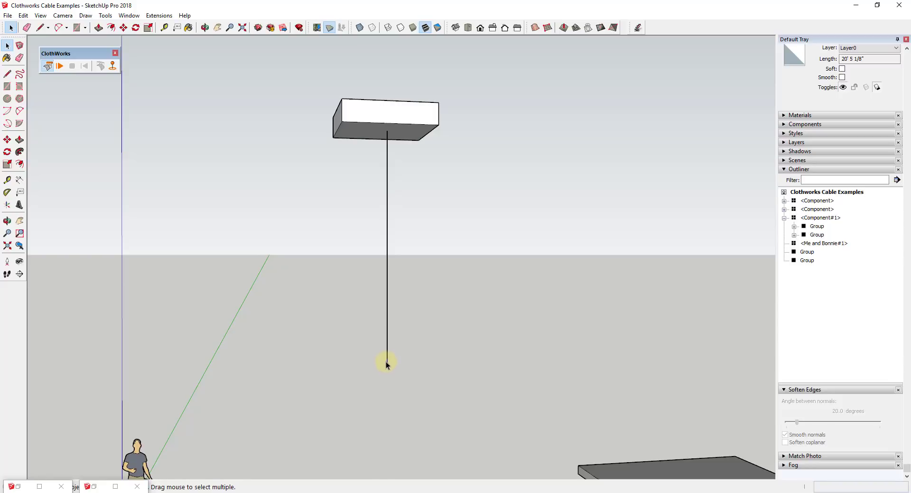
Select all segments of the divided vertical line and make them a group
{"action": "left_click", "coordinate": [387, 327]}
{"action": "left_click_drag", "start_coordinate": [366, 124], "coordinate": [410, 409]}
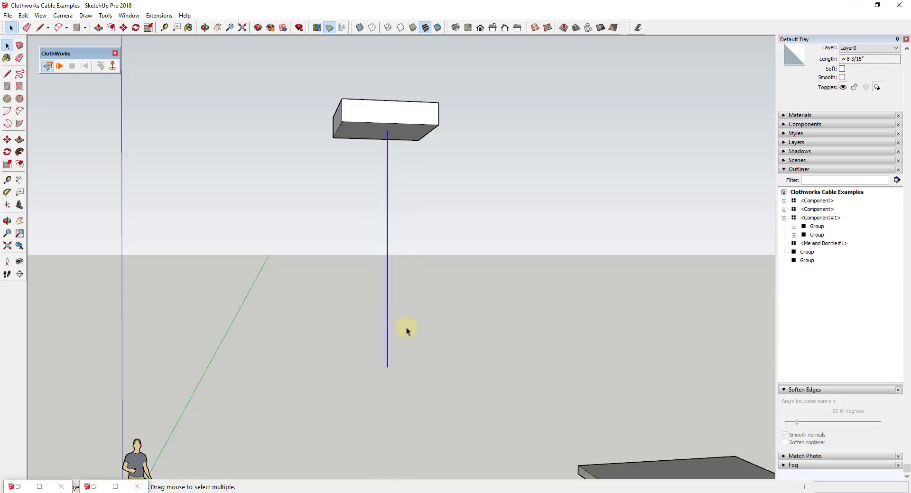
{"action": "right_click", "coordinate": [387, 258]}
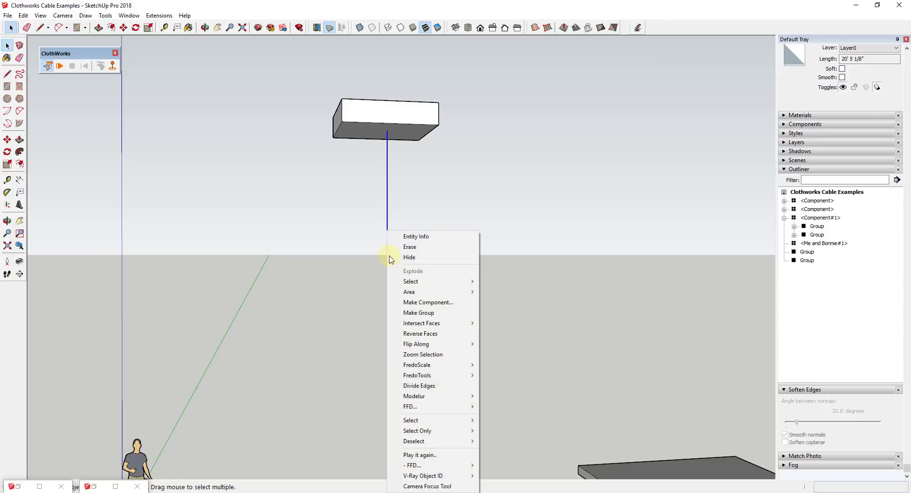
{"action": "left_click", "coordinate": [418, 312]}
{"action": "middle_click_drag", "start_coordinate": [651, 252], "coordinate": [622, 251]}
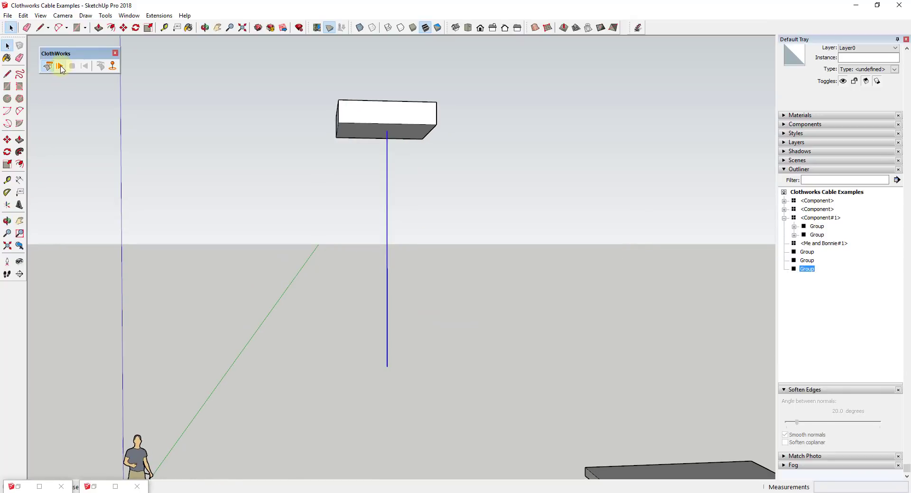
Test-run the ClothWorks simulation on the plain line group and reset it
{"action": "left_click", "coordinate": [60, 67]}
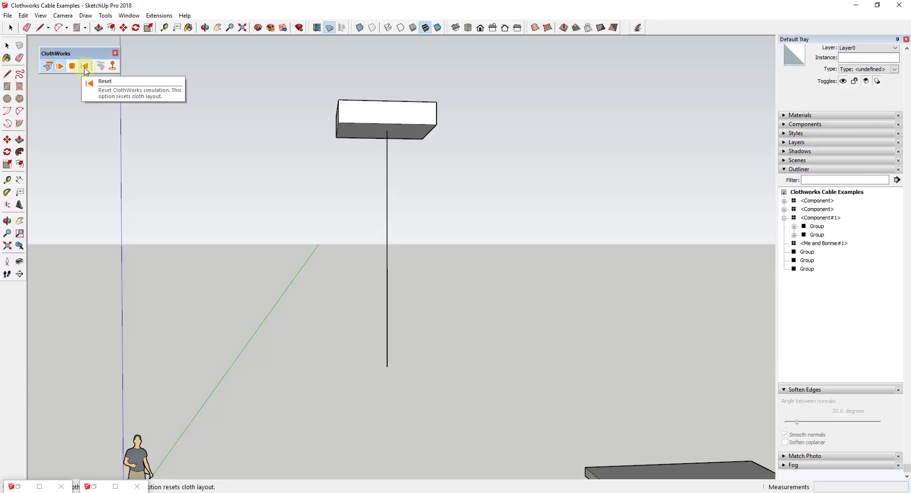
{"action": "left_click", "coordinate": [86, 70]}
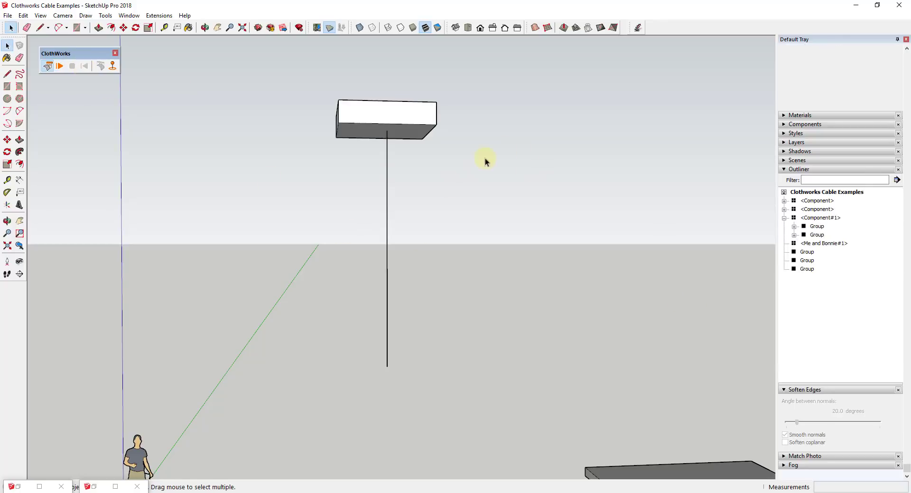
Make the line group a ClothWorks cloth, and test-run and reset the simulation
{"action": "left_click", "coordinate": [387, 254]}
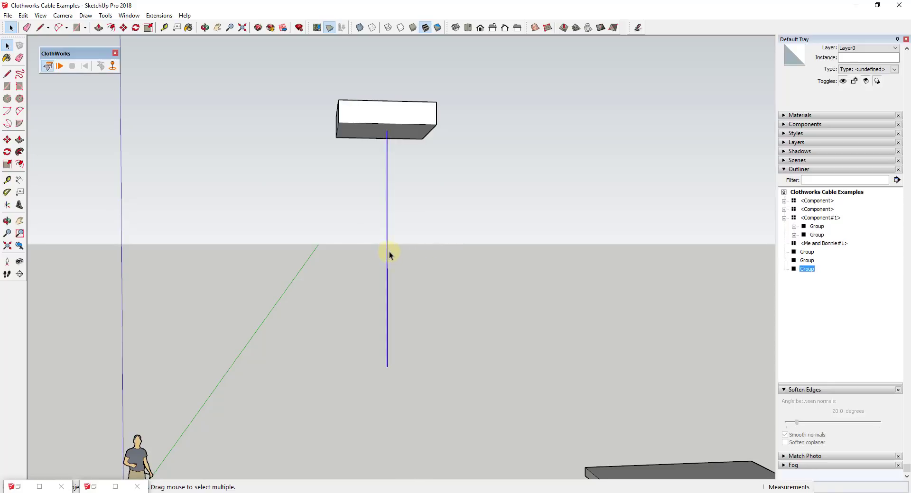
{"action": "right_click", "coordinate": [387, 236]}
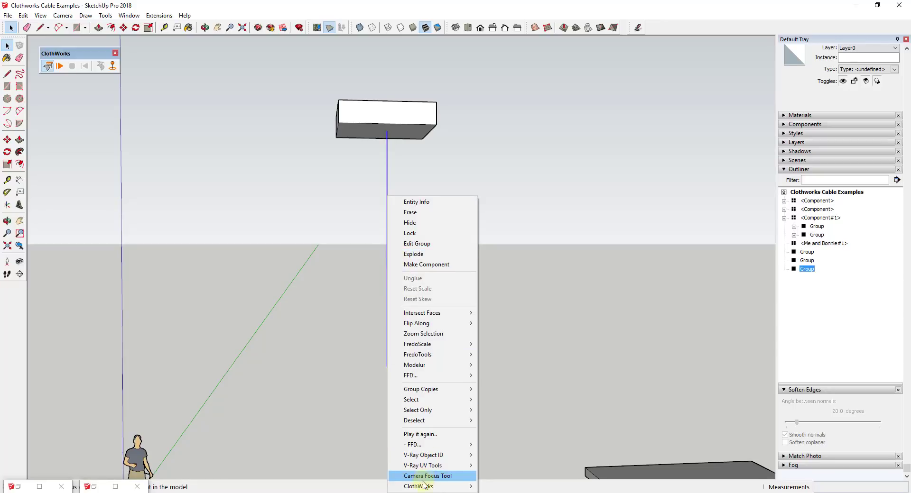
{"action": "mouse_move", "coordinate": [418, 486]}
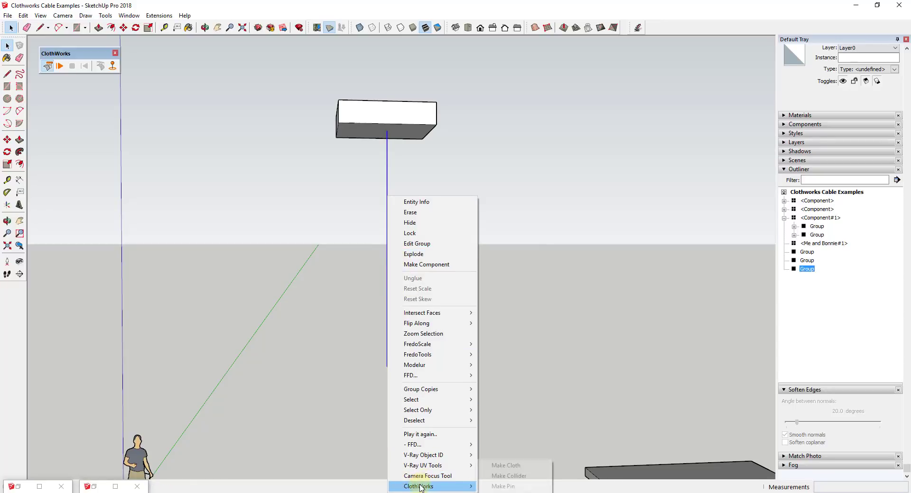
{"action": "left_click", "coordinate": [512, 465]}
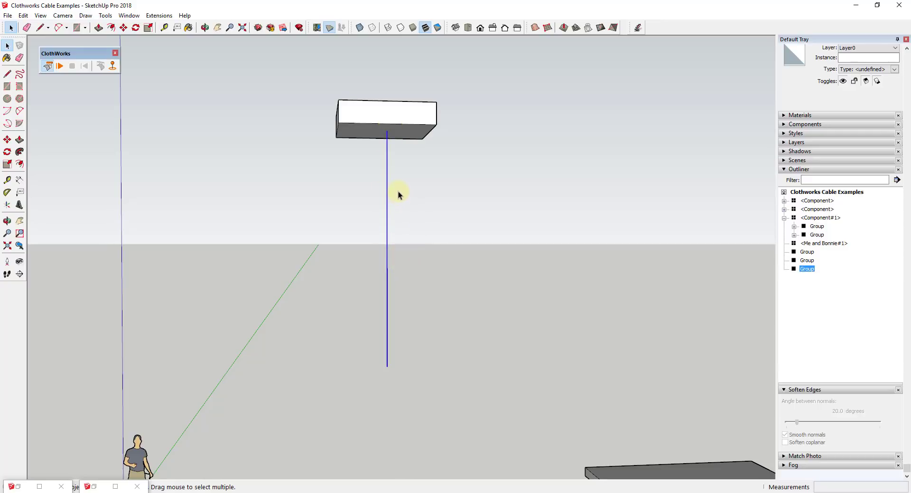
{"action": "left_click", "coordinate": [104, 65]}
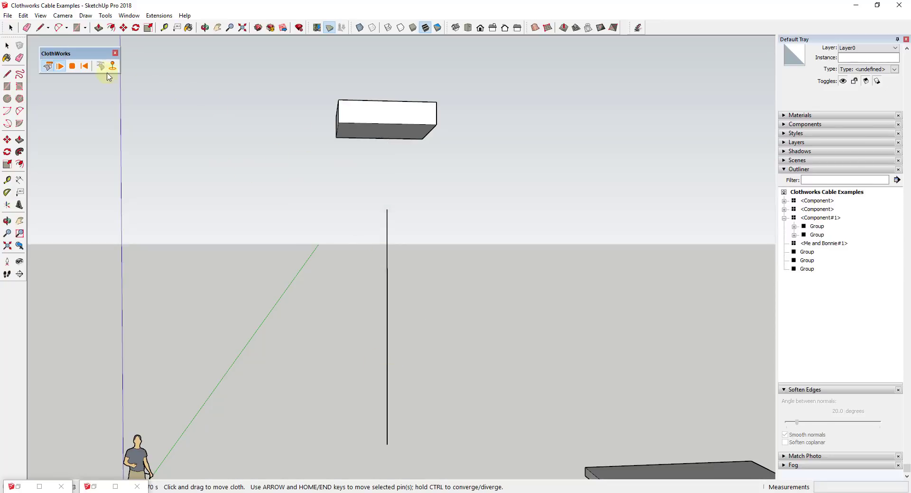
{"action": "left_click", "coordinate": [85, 66]}
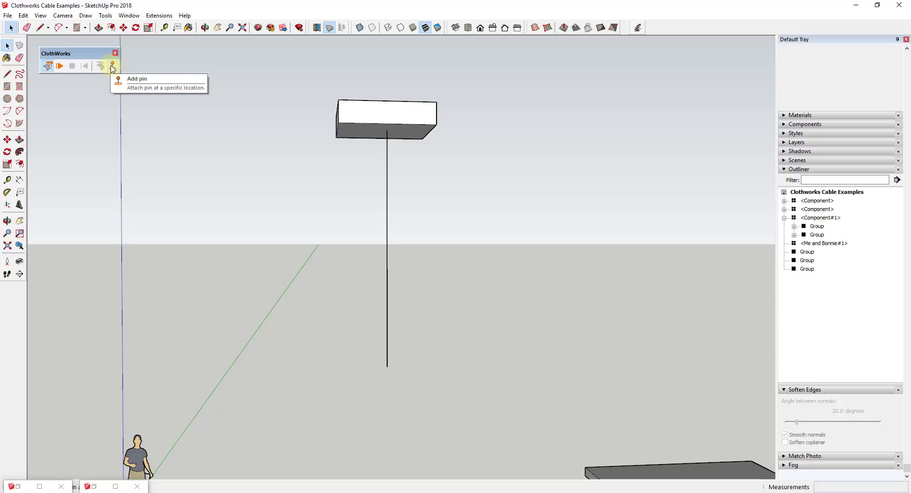
Add a ClothWorks pin at the upper end of the line, where it meets the box's underside, pointing straight up
{"action": "left_click", "coordinate": [112, 66]}
{"action": "scroll", "coordinate": [374, 121], "scroll_direction": "up", "scroll_amount": 3}
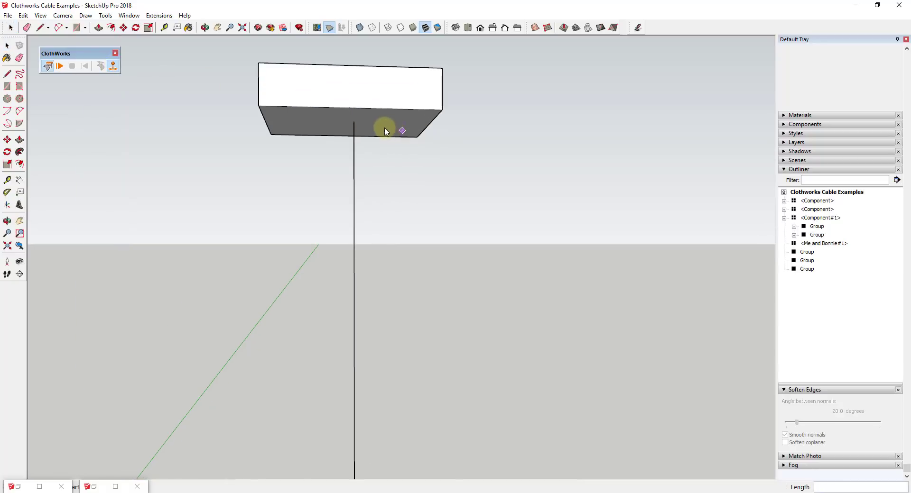
{"action": "left_click", "coordinate": [354, 122]}
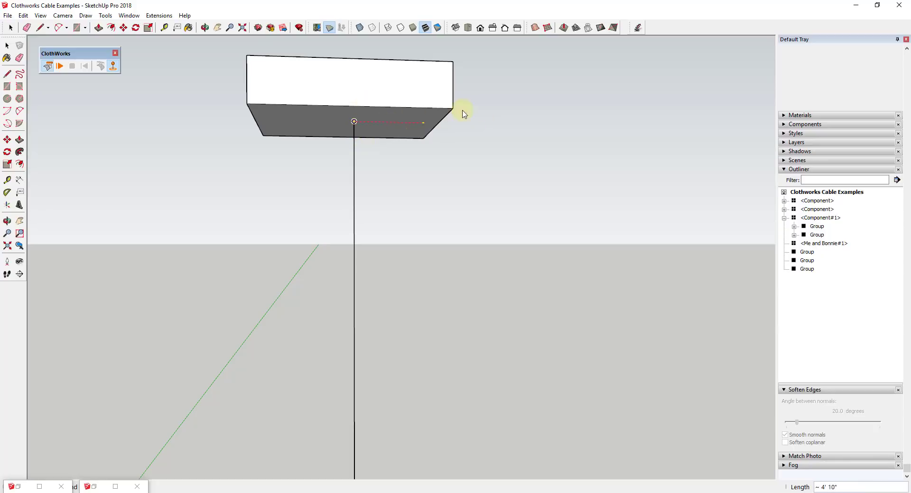
{"action": "scroll", "coordinate": [386, 244], "scroll_direction": "down", "scroll_amount": 3}
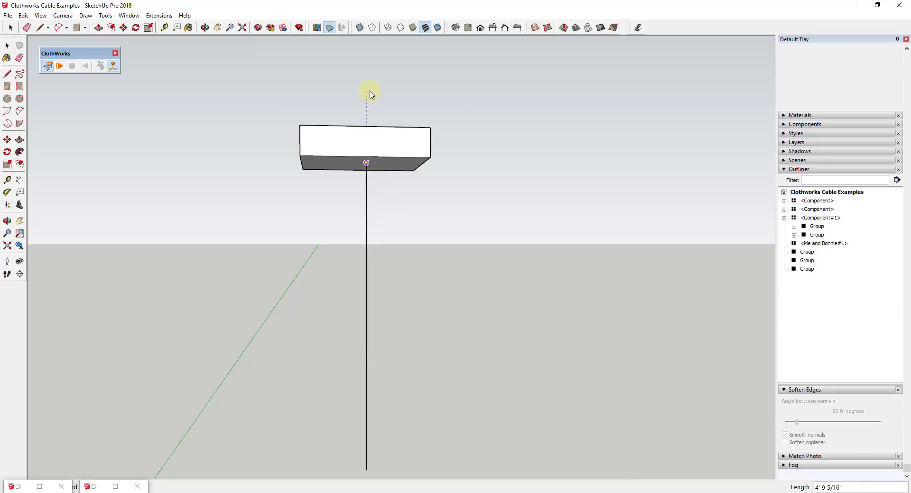
{"action": "left_click", "coordinate": [371, 94]}
{"action": "scroll", "coordinate": [377, 126], "scroll_direction": "up", "scroll_amount": 2}
{"action": "scroll", "coordinate": [393, 149], "scroll_direction": "down", "scroll_amount": 3}
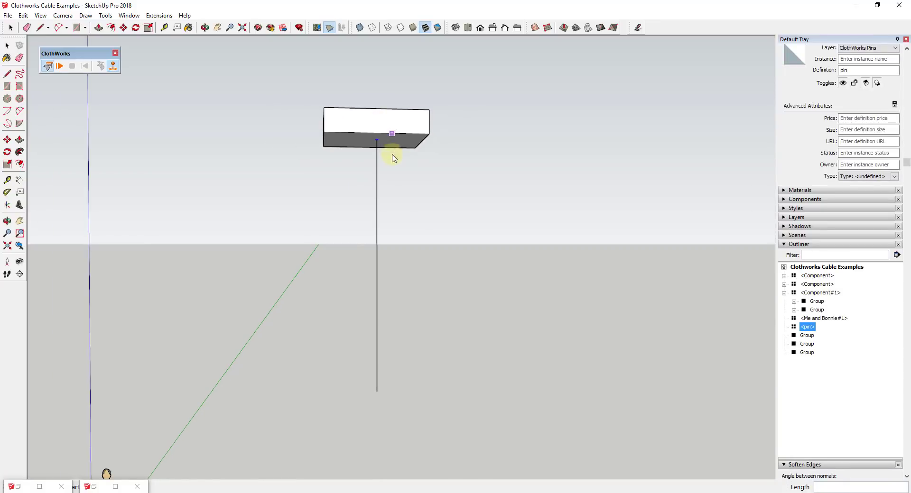
{"action": "left_click", "coordinate": [377, 177]}
Run the simulation, swing the pinned cable by pulling its free lower end sideways, and reset the simulation
{"action": "left_click", "coordinate": [59, 67]}
{"action": "middle_click_drag", "start_coordinate": [405, 304], "coordinate": [340, 321]}
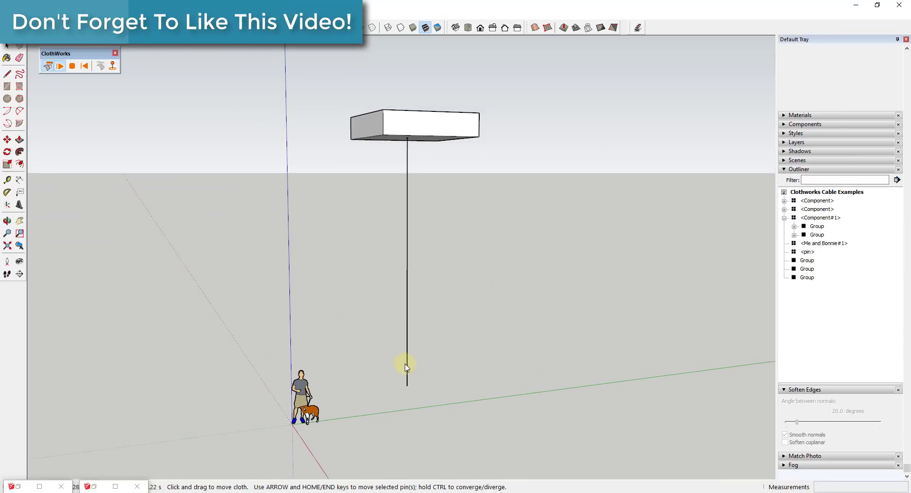
{"action": "middle_click_drag", "start_coordinate": [380, 209], "coordinate": [456, 256]}
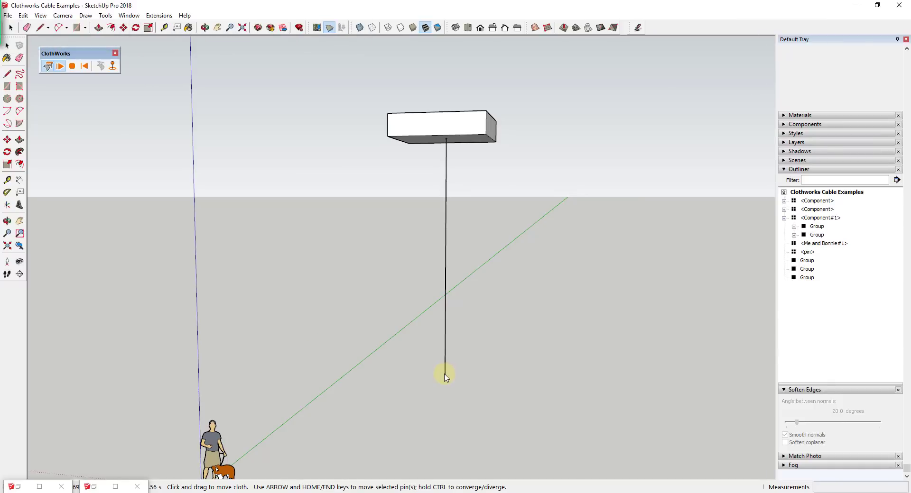
{"action": "left_click_drag", "start_coordinate": [446, 377], "coordinate": [320, 346]}
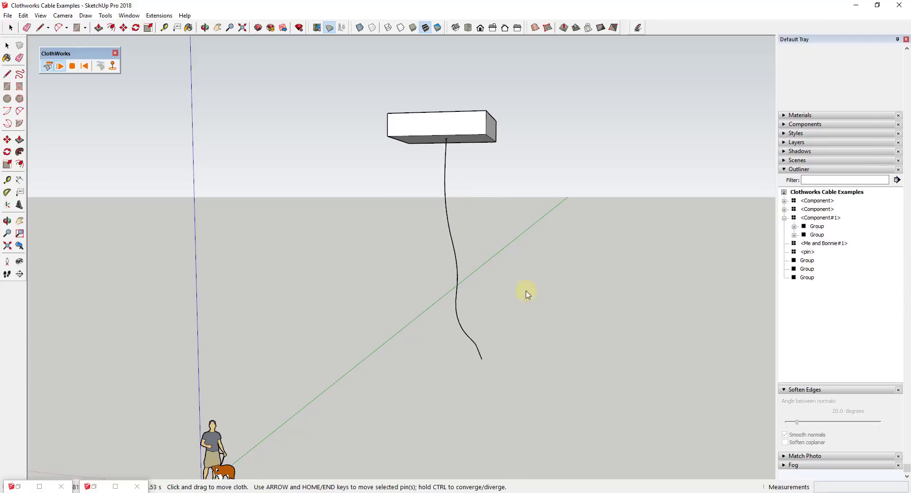
{"action": "left_click_drag", "start_coordinate": [472, 284], "coordinate": [476, 287]}
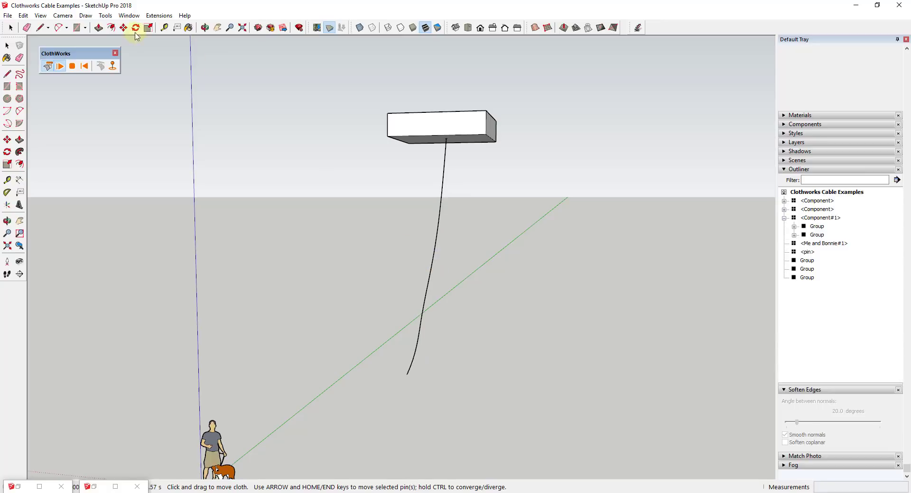
{"action": "left_click", "coordinate": [84, 69]}
{"action": "middle_click_drag", "start_coordinate": [386, 122], "coordinate": [411, 138]}
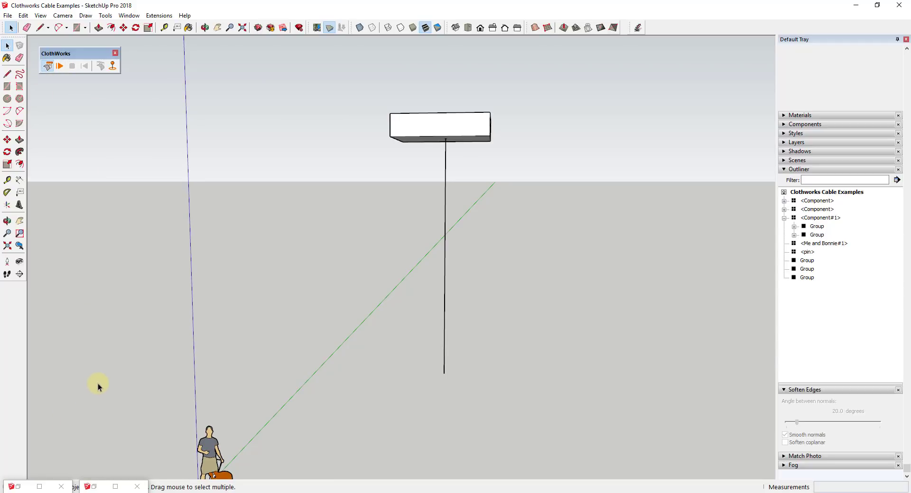
Review the hanging cable's ClothWorks cloth properties and advanced settings, along with the general simulation settings
{"action": "left_click", "coordinate": [18, 487]}
{"action": "left_click", "coordinate": [448, 225]}
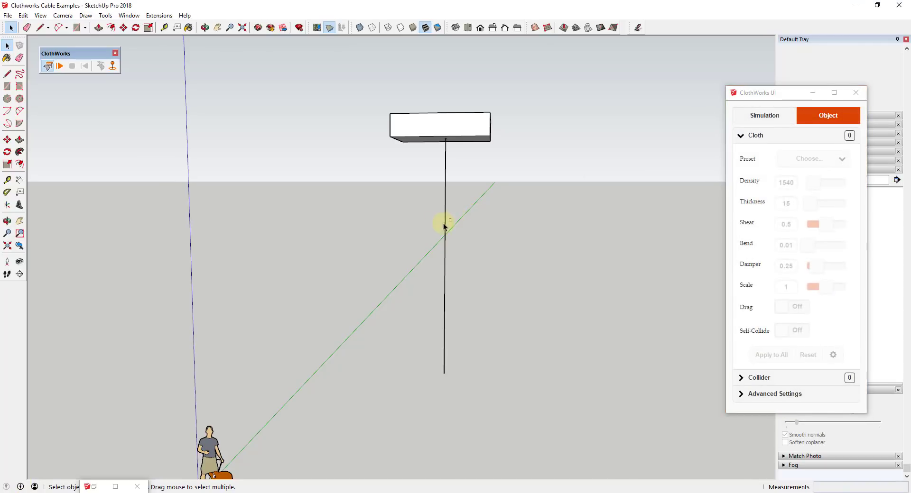
{"action": "left_click", "coordinate": [445, 235]}
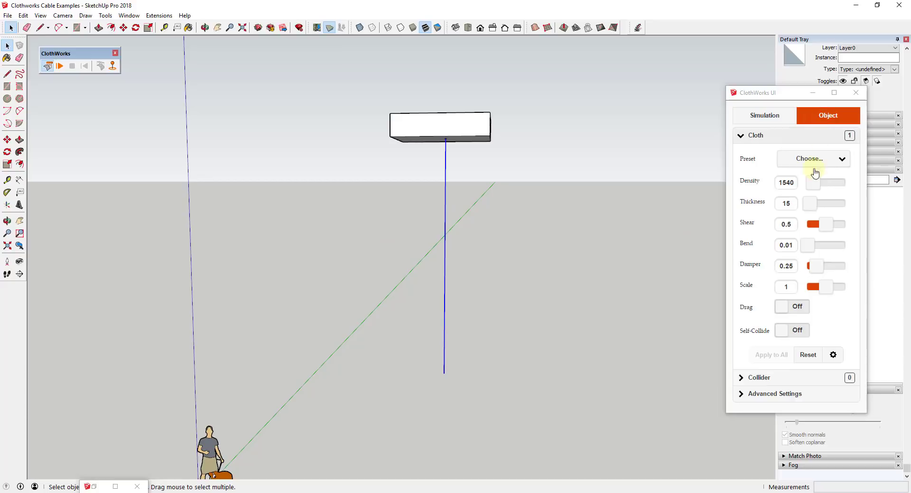
{"action": "double_click", "coordinate": [786, 244]}
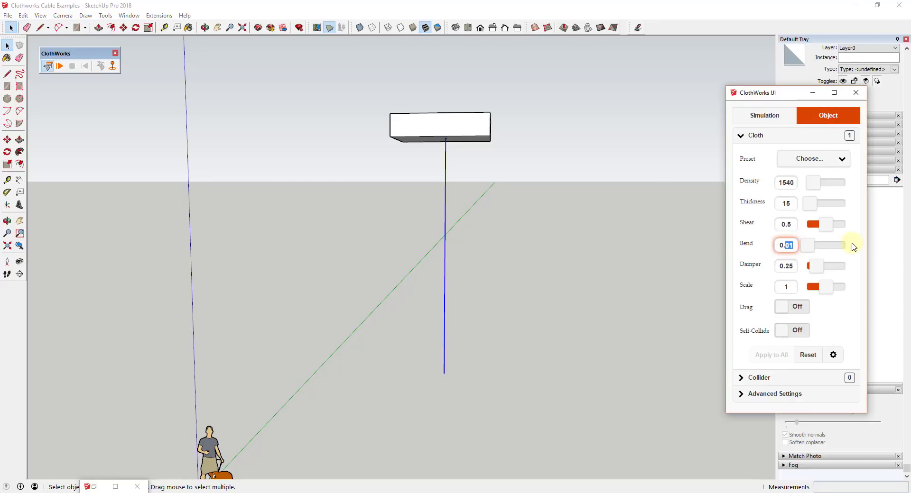
{"action": "type", "text": "1"}
{"action": "left_click", "coordinate": [756, 395]}
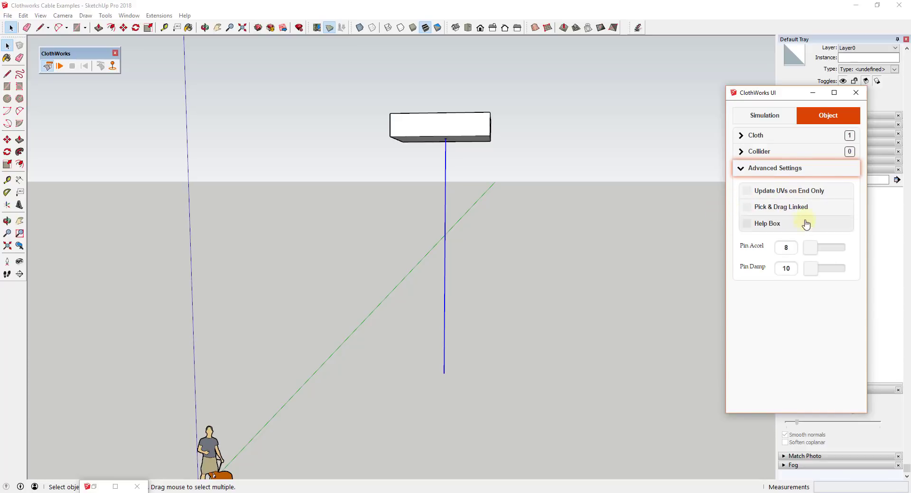
{"action": "left_click", "coordinate": [759, 168]}
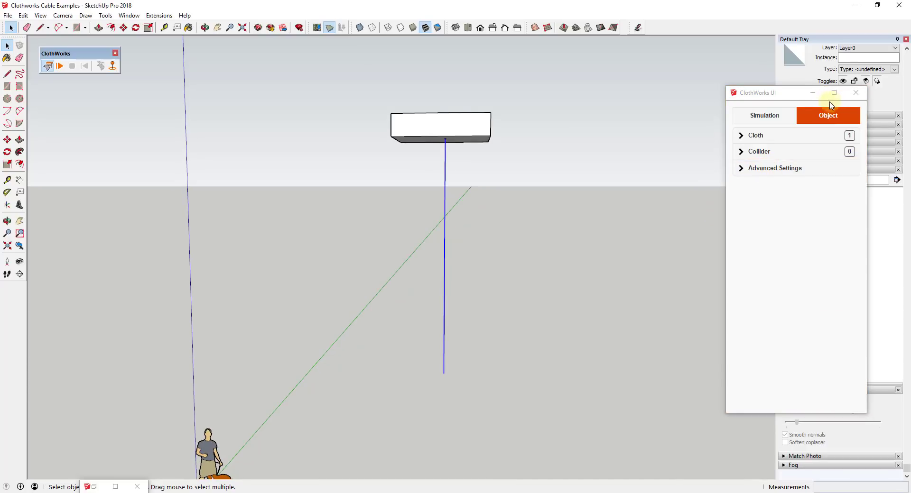
{"action": "left_click", "coordinate": [769, 117]}
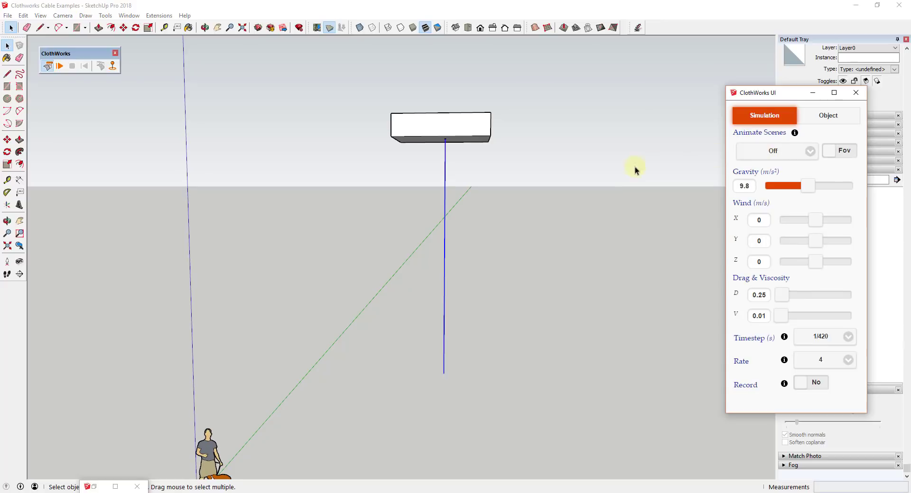
Rotate the cable sideways by about 33 degrees around its pinned upper end beneath the box
{"action": "left_click", "coordinate": [439, 151]}
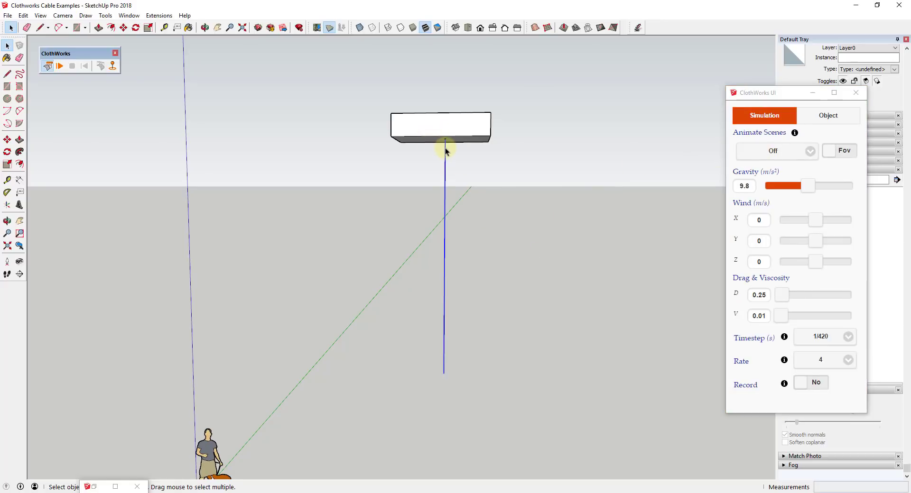
{"action": "scroll", "coordinate": [443, 142], "scroll_direction": "up", "scroll_amount": 3}
{"action": "key", "text": "q"}
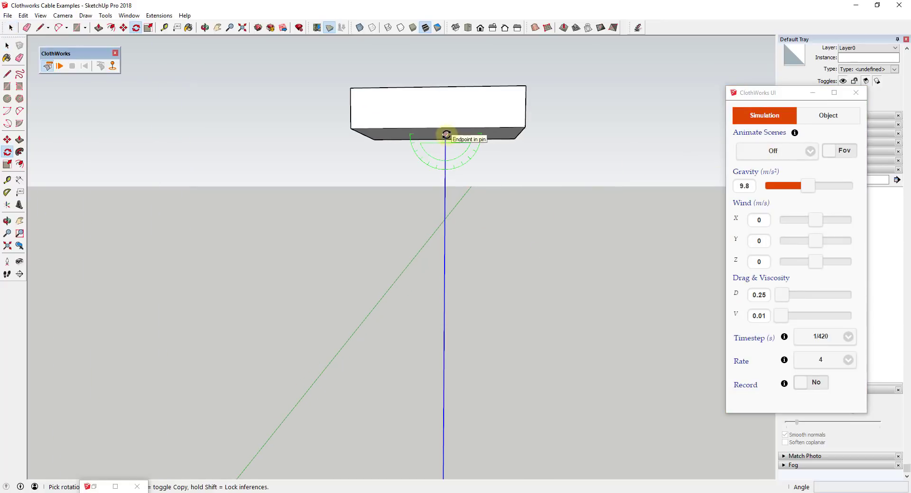
{"action": "left_click", "coordinate": [446, 134]}
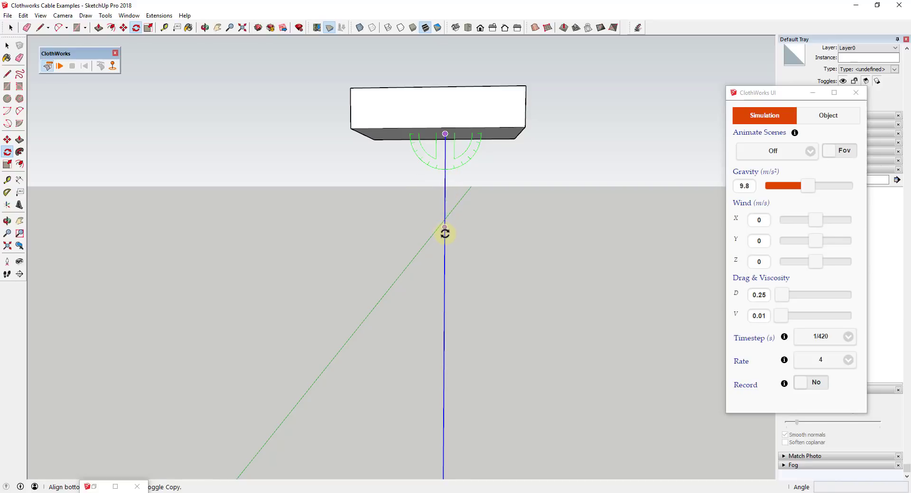
{"action": "left_click", "coordinate": [447, 237]}
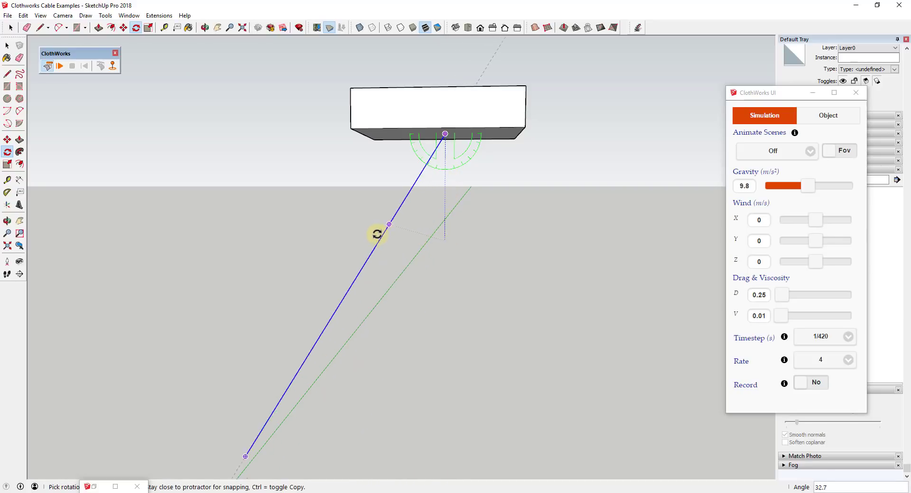
{"action": "left_click", "coordinate": [374, 234]}
Run the simulation to let the tilted cable swing from its pin, and reset it
{"action": "middle_click_drag", "start_coordinate": [468, 246], "coordinate": [488, 212]}
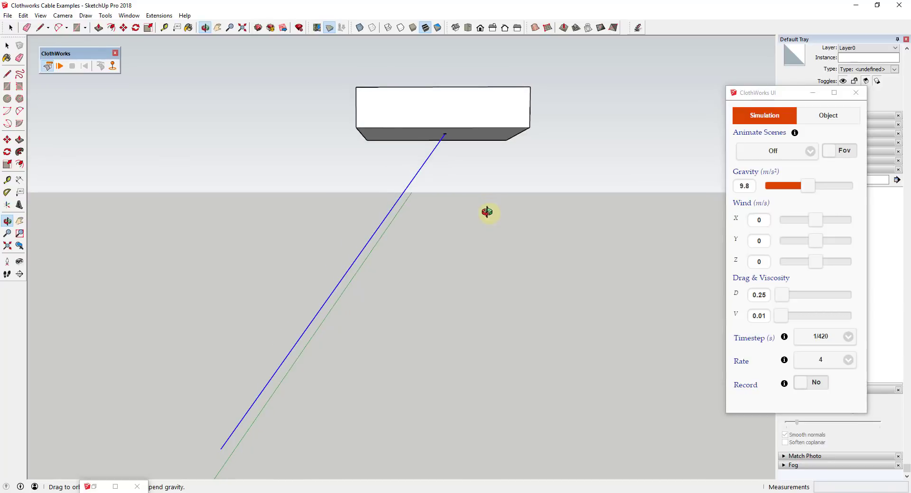
{"action": "key", "text": "space"}
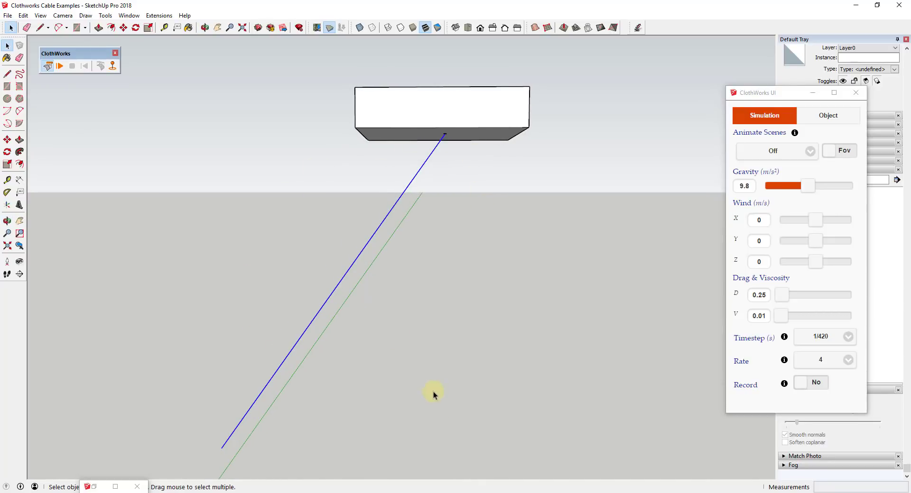
{"action": "left_click", "coordinate": [59, 66]}
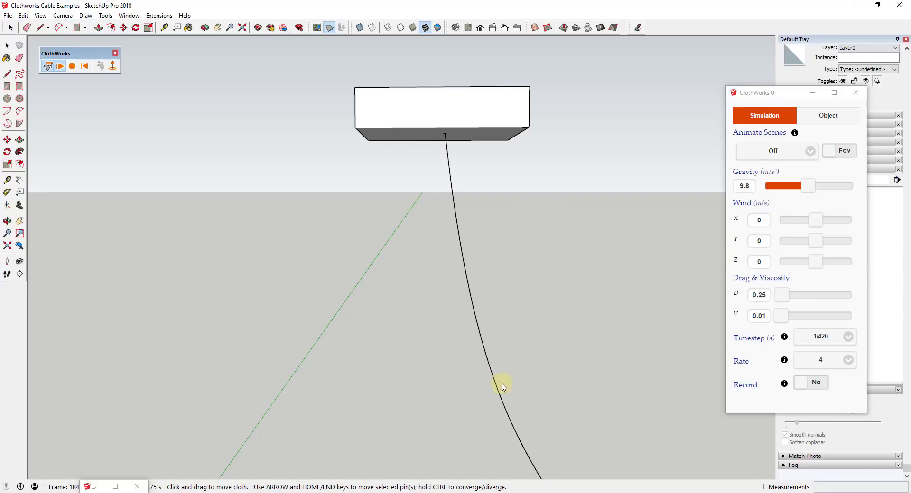
{"action": "left_click", "coordinate": [84, 66]}
Set the tilted cable group to be ignored by ClothWorks
{"action": "scroll", "coordinate": [426, 184], "scroll_direction": "down", "scroll_amount": 4}
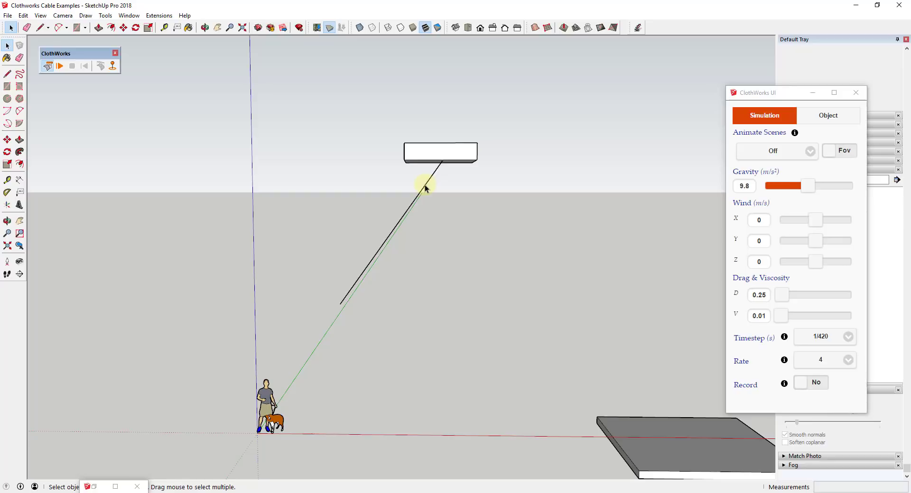
{"action": "right_click", "coordinate": [426, 184]}
{"action": "mouse_move", "coordinate": [475, 476]}
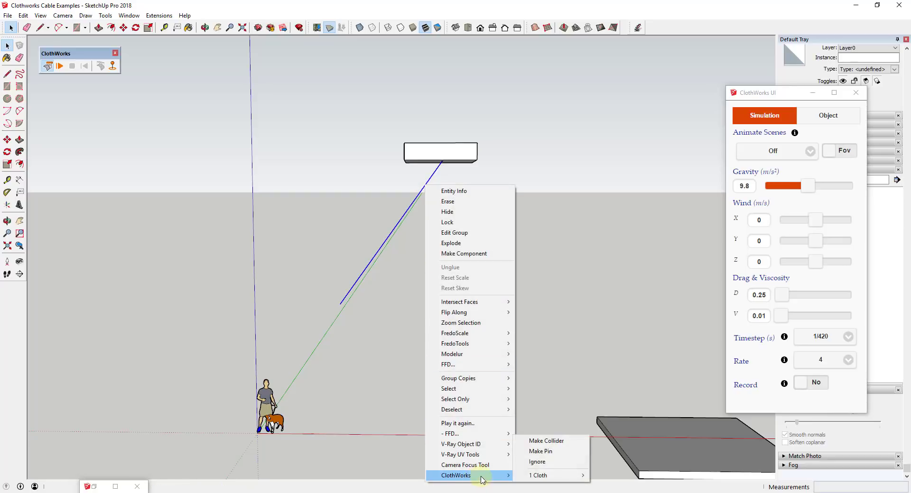
{"action": "left_click", "coordinate": [537, 462]}
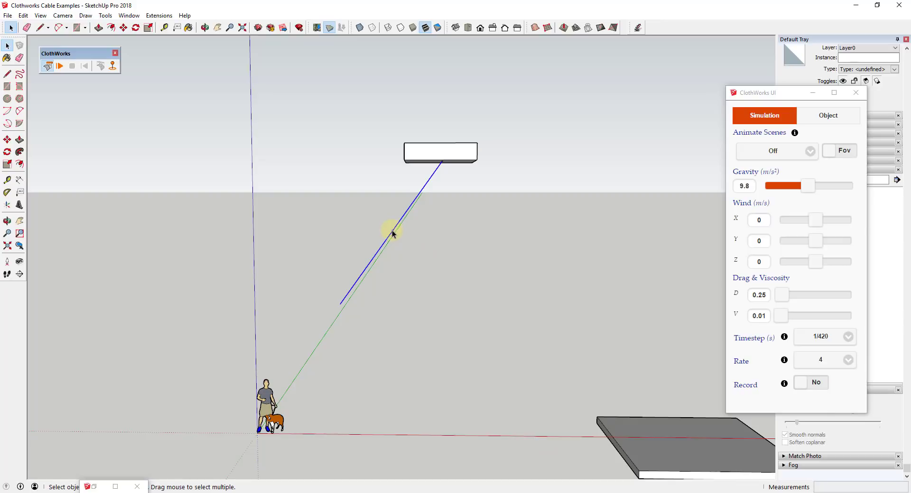
Draw a vertical line about 23' long straight up from the middle of the flat slab's top face and select it
{"action": "middle_click_drag", "start_coordinate": [663, 245], "coordinate": [443, 209]}
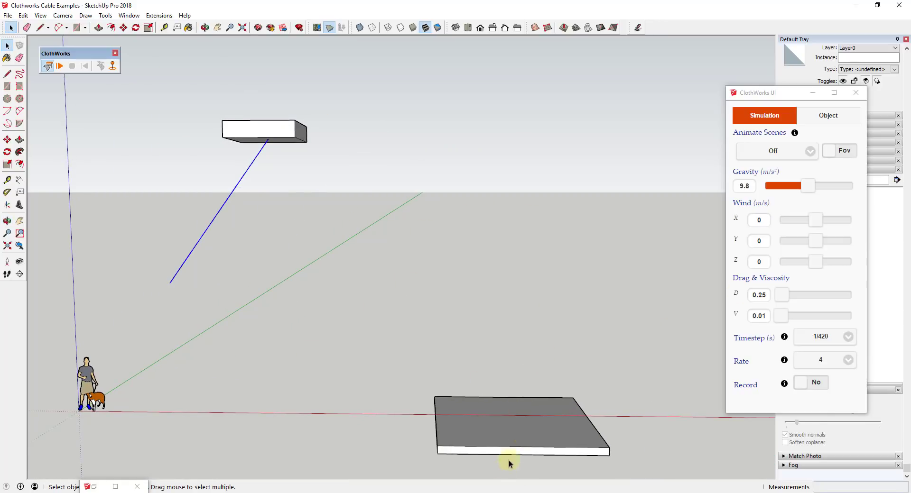
{"action": "left_click", "coordinate": [520, 418]}
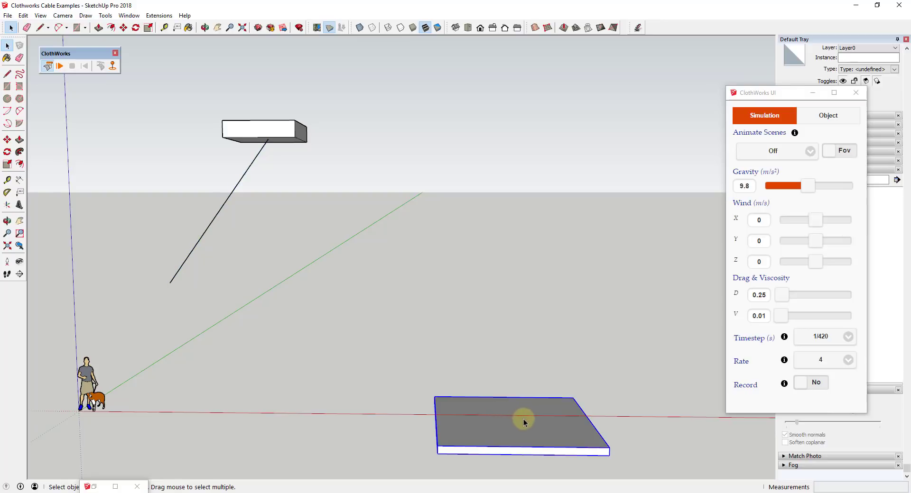
{"action": "key", "text": "l"}
{"action": "left_click", "coordinate": [514, 419]}
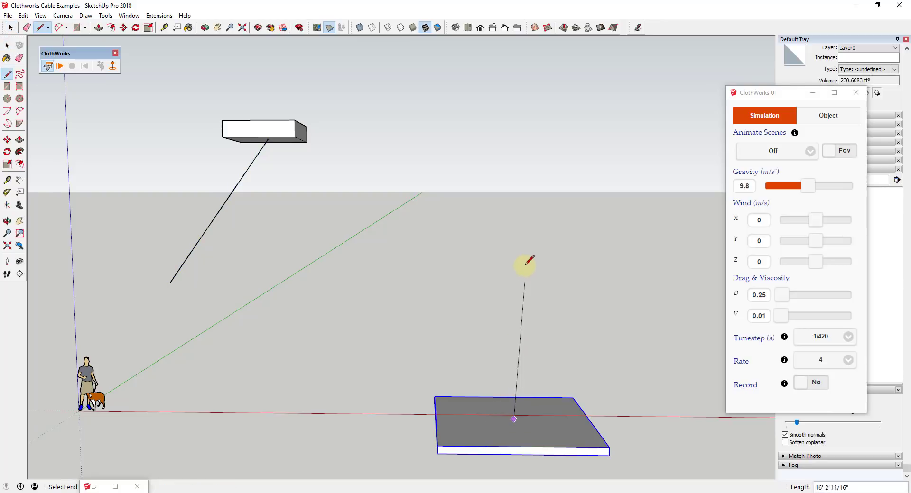
{"action": "left_click", "coordinate": [518, 211]}
{"action": "key", "text": "space"}
{"action": "left_click", "coordinate": [517, 238]}
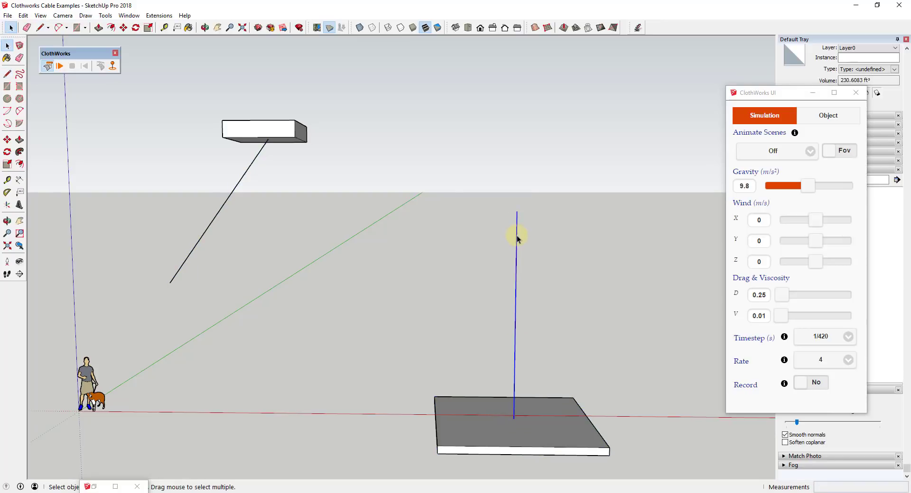
Generate a helix along the vertical line with 3 15/16" radii, 16 laps and 20 sections per lap, and delete the straight line
{"action": "left_click_drag", "start_coordinate": [751, 95], "coordinate": [658, 60]}
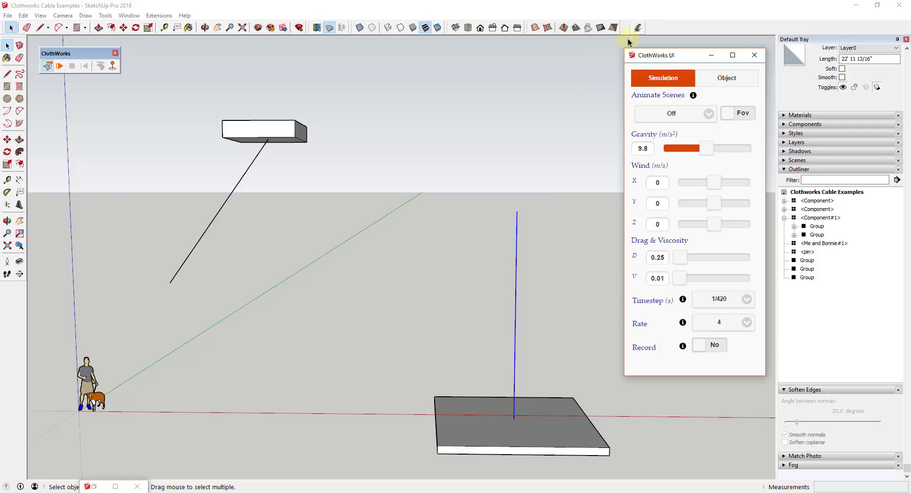
{"action": "left_click", "coordinate": [638, 27]}
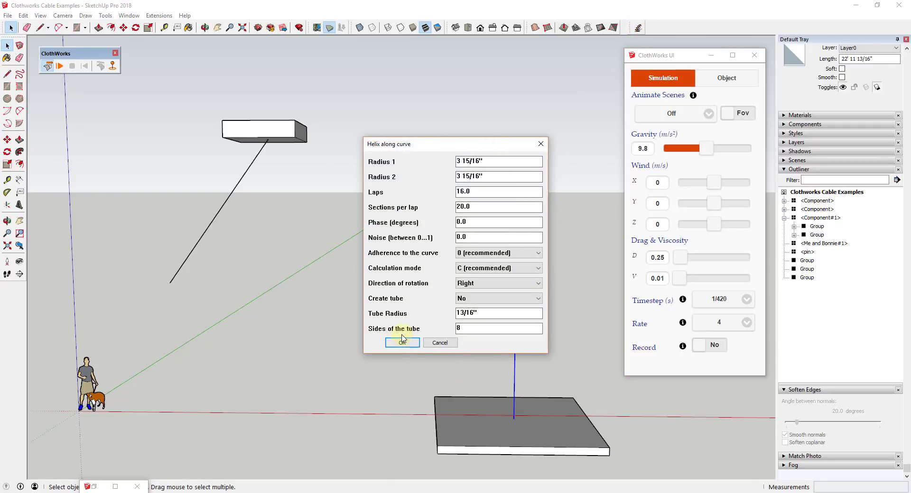
{"action": "left_click", "coordinate": [401, 344]}
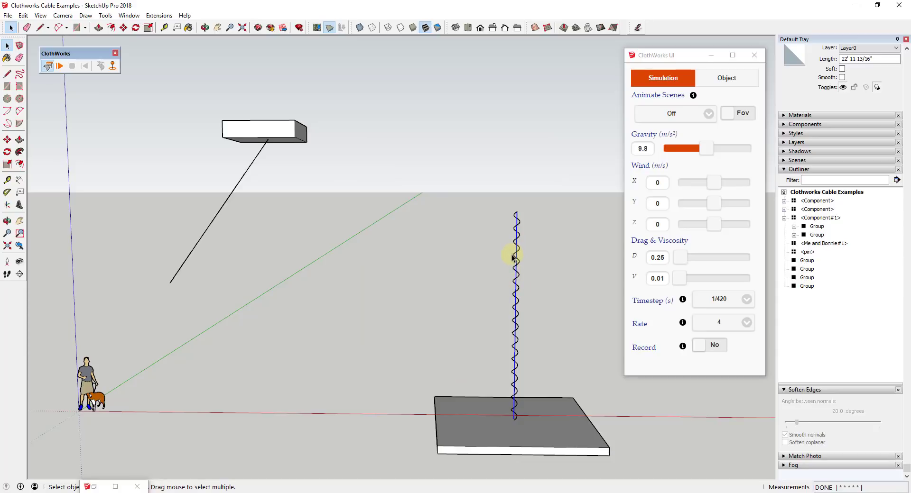
{"action": "scroll", "coordinate": [518, 297], "scroll_direction": "up", "scroll_amount": 2}
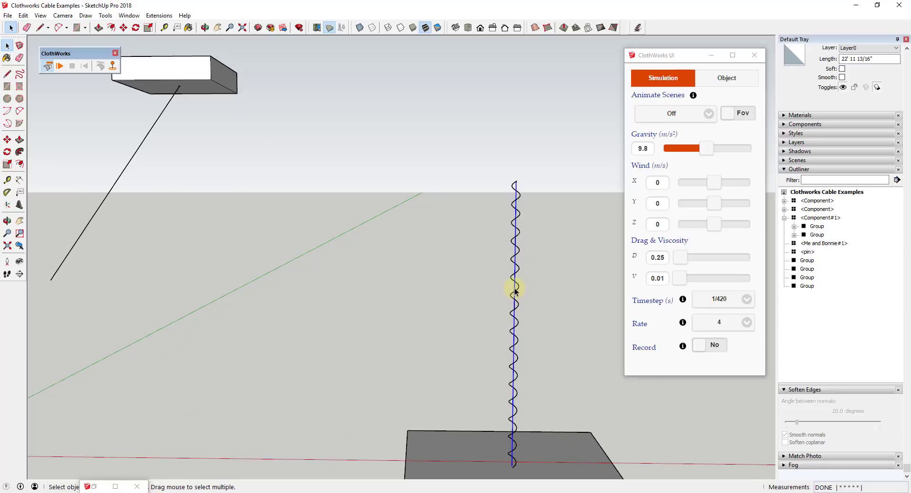
{"action": "scroll", "coordinate": [517, 297], "scroll_direction": "down", "scroll_amount": 3}
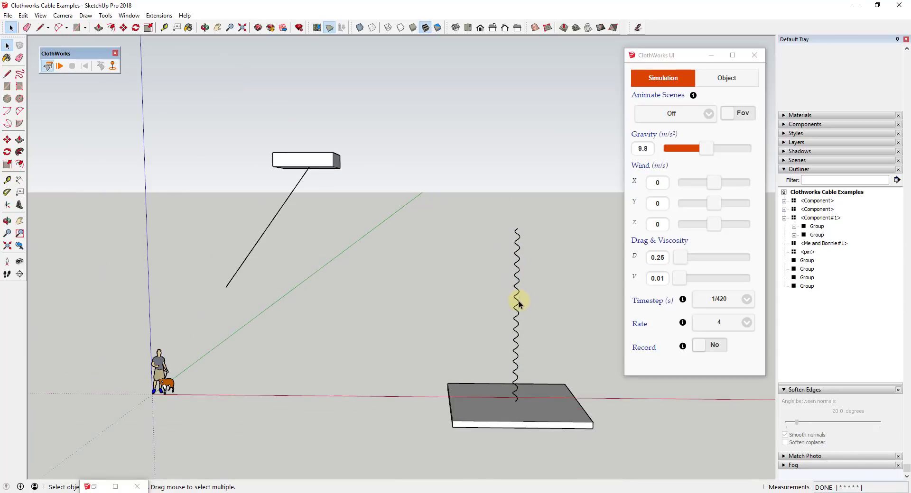
Make the helix group a ClothWorks cloth
{"action": "right_click", "coordinate": [518, 300]}
{"action": "mouse_move", "coordinate": [542, 297]}
{"action": "left_click", "coordinate": [612, 292]}
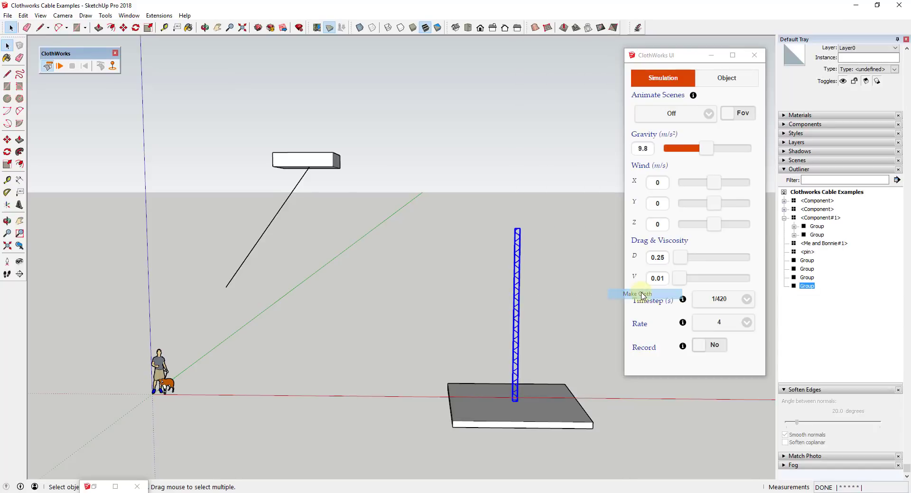
Try to make the flat slab beneath the helix a ClothWorks collider
{"action": "scroll", "coordinate": [539, 297], "scroll_direction": "down", "scroll_amount": 2}
{"action": "right_click", "coordinate": [535, 404]}
{"action": "left_click", "coordinate": [401, 340]}
{"action": "left_click_drag", "start_coordinate": [395, 331], "coordinate": [586, 455]}
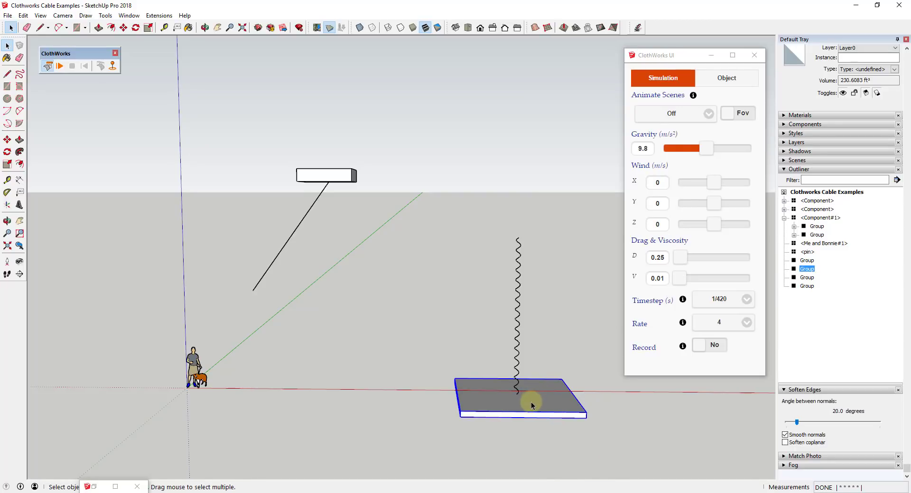
{"action": "right_click", "coordinate": [532, 406]}
{"action": "mouse_move", "coordinate": [588, 394]}
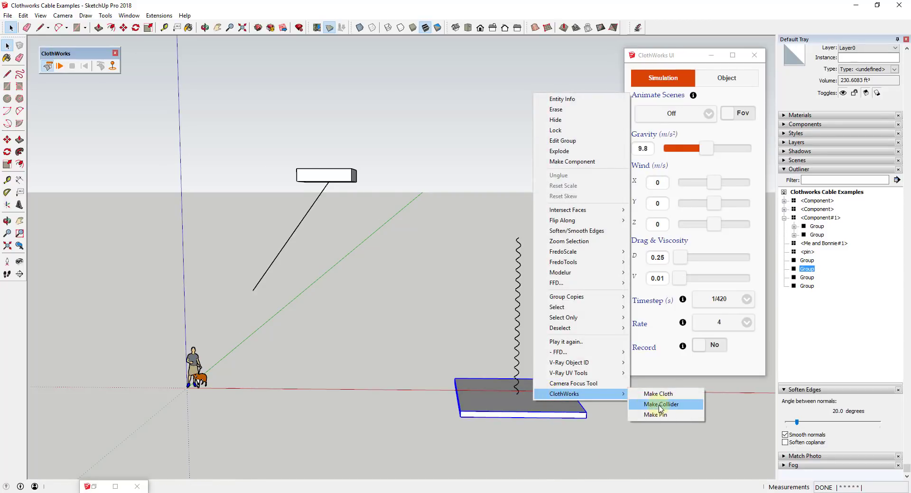
{"action": "left_click", "coordinate": [648, 433]}
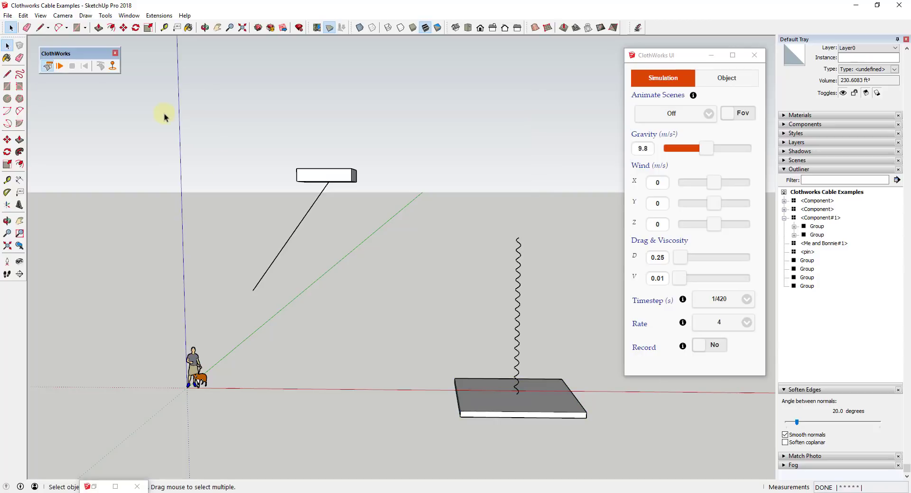
Test-run the simulation on the helix cloth and reset it
{"action": "left_click", "coordinate": [60, 66]}
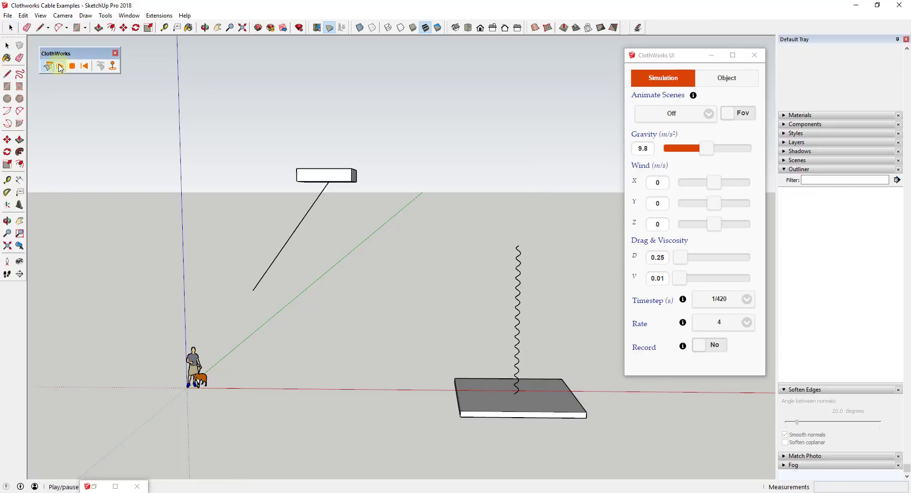
{"action": "left_click", "coordinate": [84, 66]}
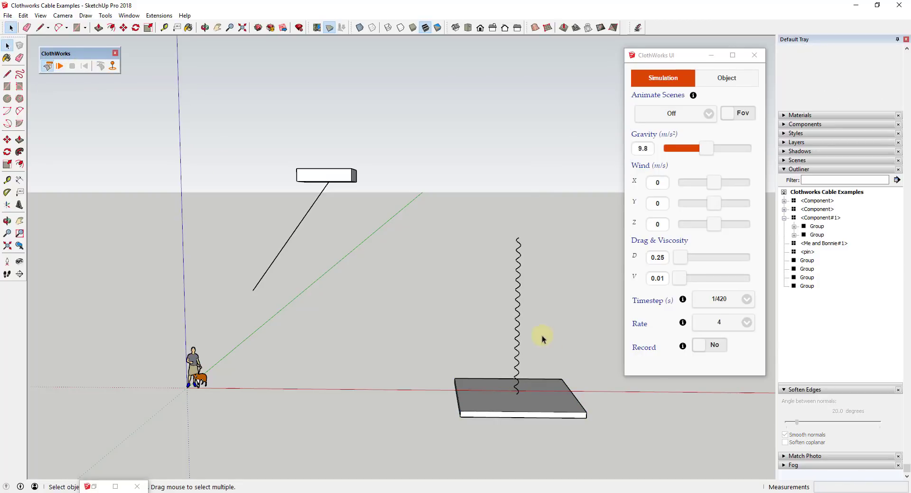
Make the slab under the helix a ClothWorks collider
{"action": "left_click", "coordinate": [491, 399]}
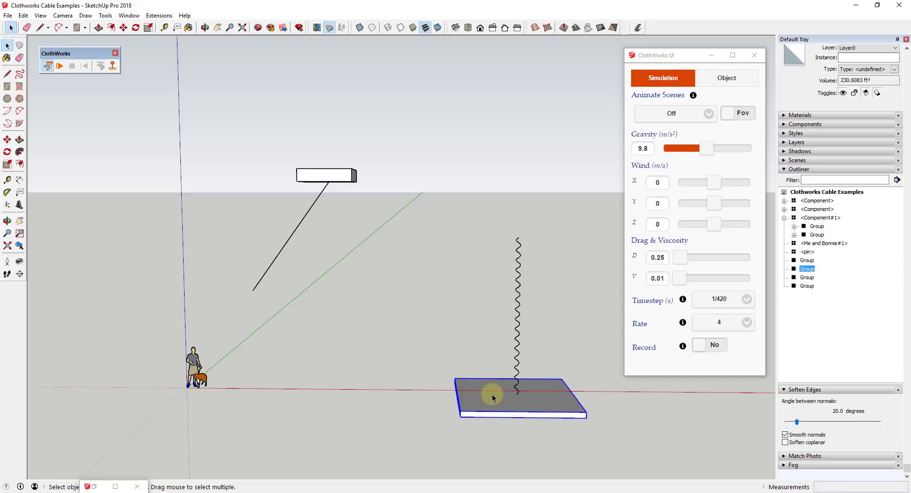
{"action": "right_click", "coordinate": [492, 397]}
{"action": "mouse_move", "coordinate": [517, 390]}
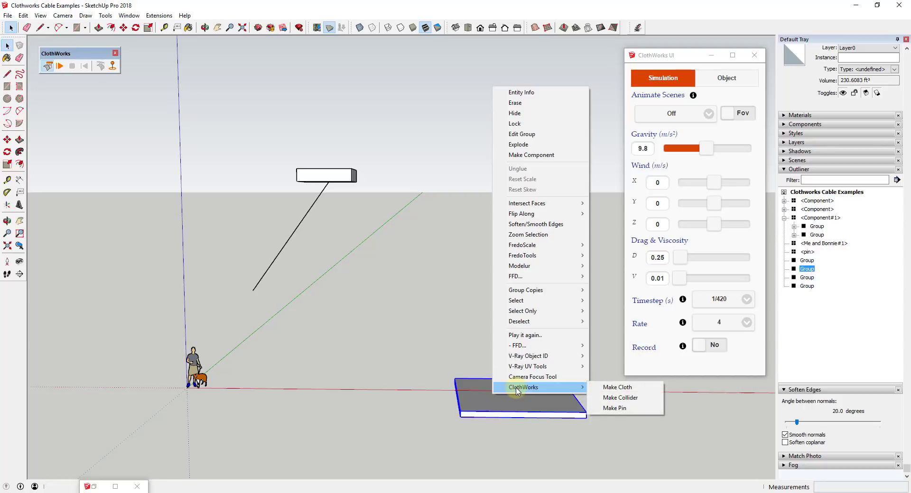
{"action": "left_click", "coordinate": [618, 400]}
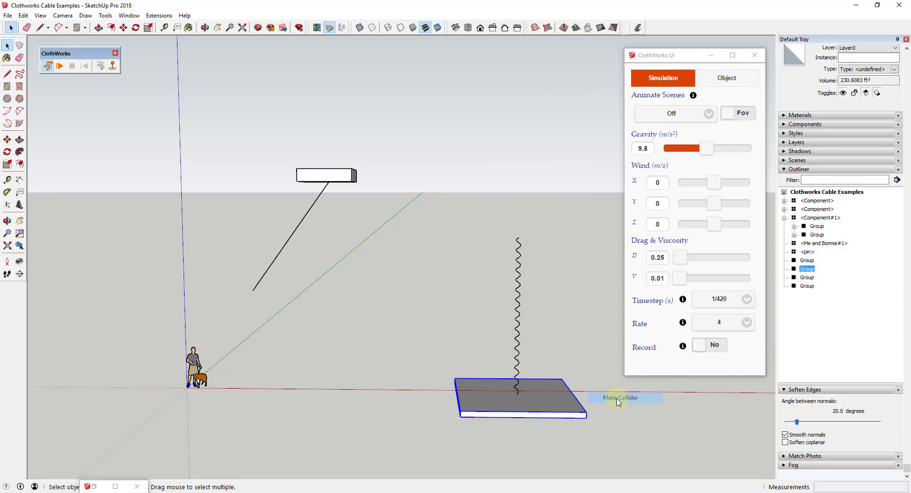
{"action": "scroll", "coordinate": [540, 390], "scroll_direction": "up", "scroll_amount": 2}
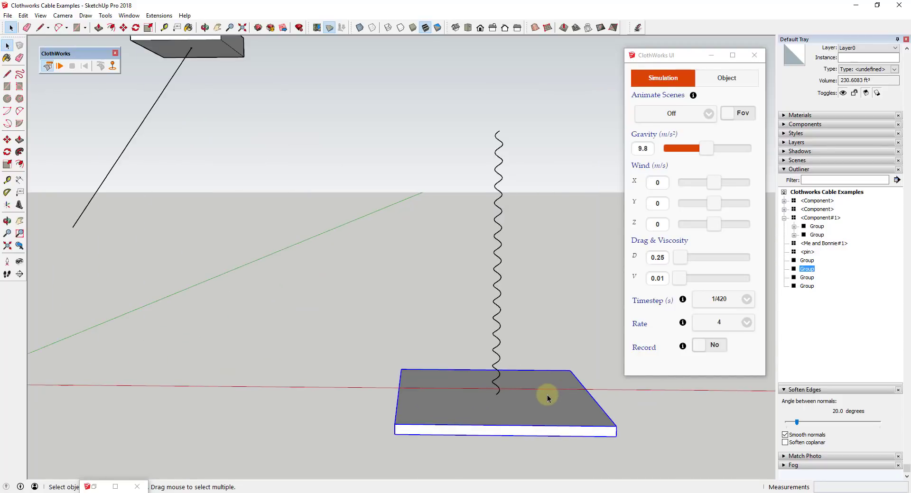
Run the simulation of the upright helix falling onto the collider slab, inspect the coiled cable and reset it
{"action": "left_click", "coordinate": [60, 68]}
{"action": "left_click_drag", "start_coordinate": [499, 391], "coordinate": [500, 399]}
{"action": "scroll", "coordinate": [501, 399], "scroll_direction": "up", "scroll_amount": 5}
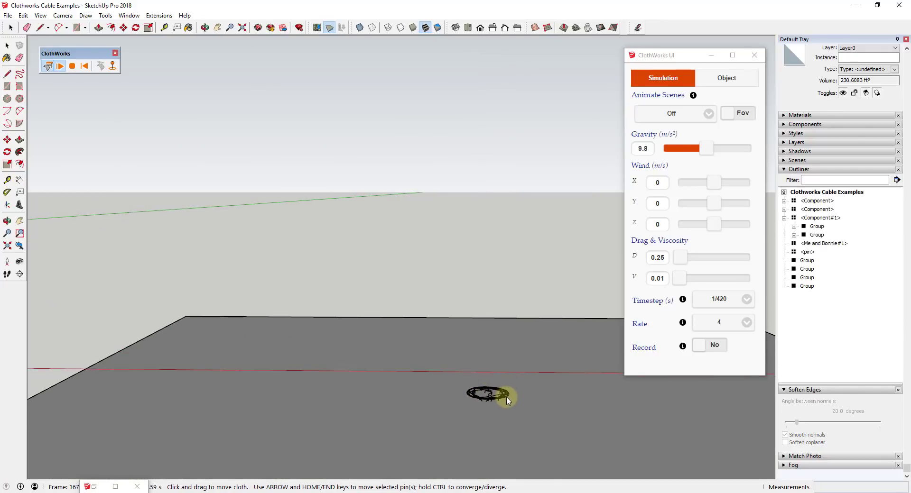
{"action": "scroll", "coordinate": [504, 401], "scroll_direction": "down", "scroll_amount": 2}
{"action": "mouse_move", "coordinate": [513, 409]}
{"action": "middle_mouse_down"}
{"action": "mouse_move", "coordinate": [499, 376]}
{"action": "mouse_move", "coordinate": [529, 427]}
{"action": "mouse_move", "coordinate": [492, 404]}
{"action": "mouse_move", "coordinate": [492, 415]}
{"action": "mouse_move", "coordinate": [518, 232]}
{"action": "mouse_move", "coordinate": [490, 319]}
{"action": "mouse_move", "coordinate": [479, 397]}
{"action": "mouse_move", "coordinate": [481, 405]}
{"action": "mouse_move", "coordinate": [482, 376]}
{"action": "mouse_move", "coordinate": [500, 374]}
{"action": "mouse_move", "coordinate": [514, 434]}
{"action": "mouse_move", "coordinate": [499, 418]}
{"action": "middle_mouse_up"}
{"action": "left_click", "coordinate": [112, 66]}
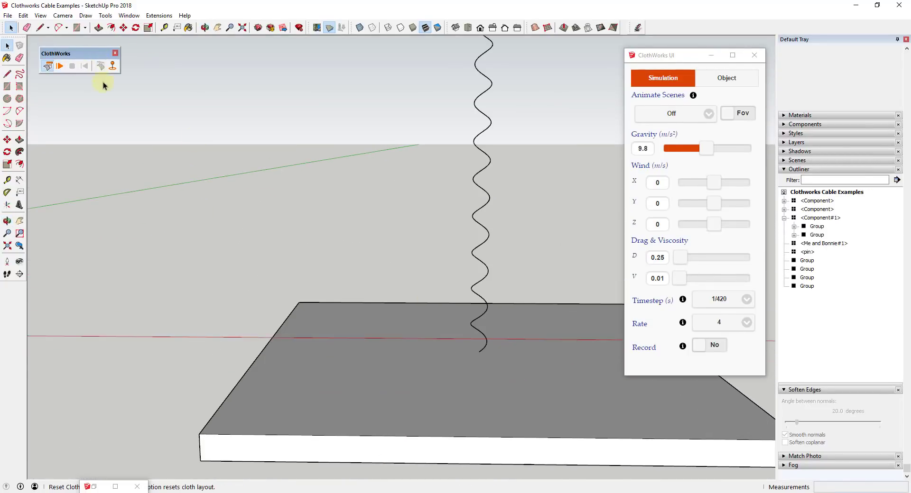
Move the helix about 5' 2 9/16" along the red axis and tilt it so its lower end swings towards the slab's edge
{"action": "left_click", "coordinate": [479, 322]}
{"action": "key", "text": "m"}
{"action": "left_click", "coordinate": [476, 320]}
{"action": "left_click", "coordinate": [343, 320]}
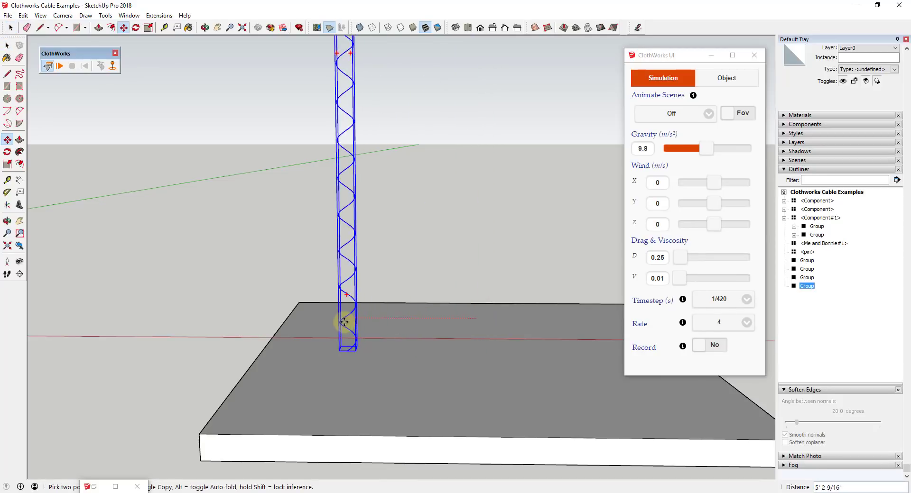
{"action": "left_click", "coordinate": [346, 296]}
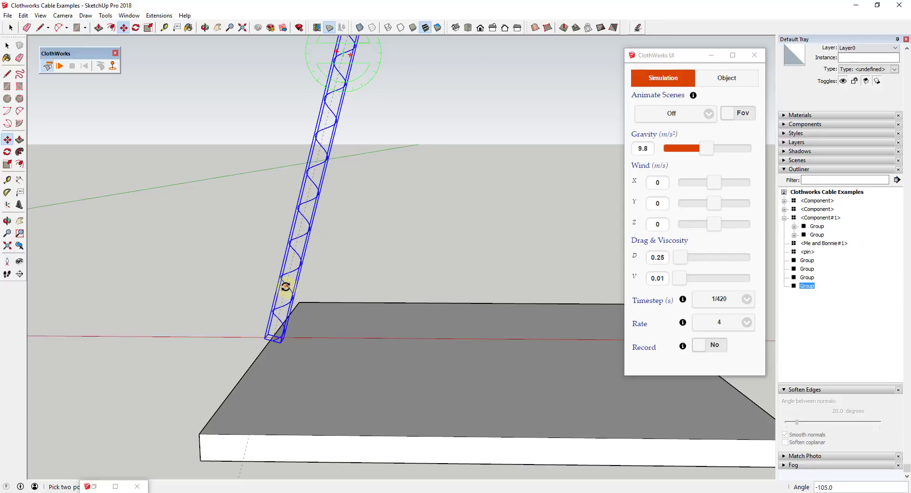
{"action": "left_click", "coordinate": [284, 285]}
{"action": "key", "text": "space"}
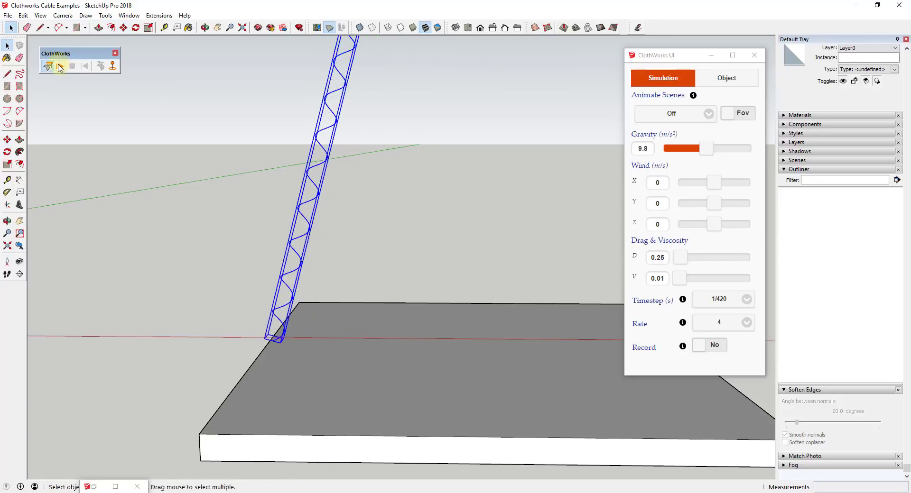
Run the simulation with the tilted helix falling onto the slab, inspect the loops up close and reset it
{"action": "left_click", "coordinate": [60, 67]}
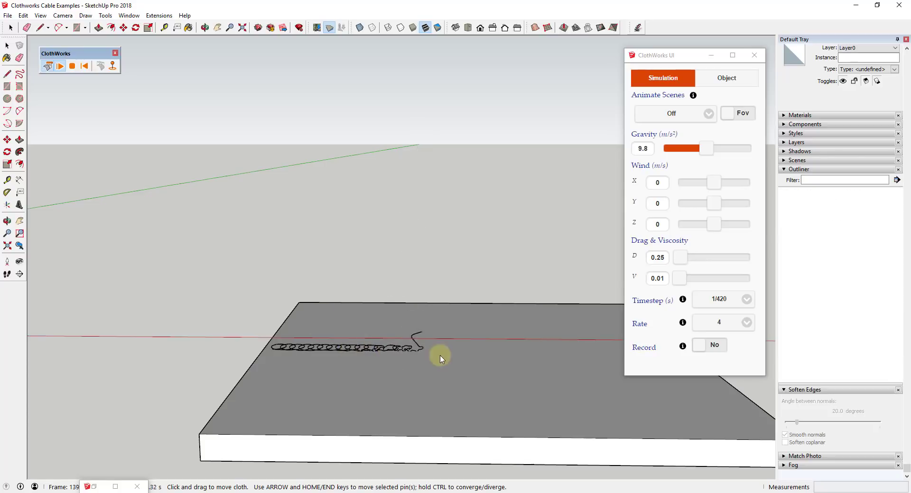
{"action": "scroll", "coordinate": [376, 356], "scroll_direction": "up", "scroll_amount": 4}
{"action": "middle_click_drag", "start_coordinate": [386, 356], "coordinate": [401, 413]}
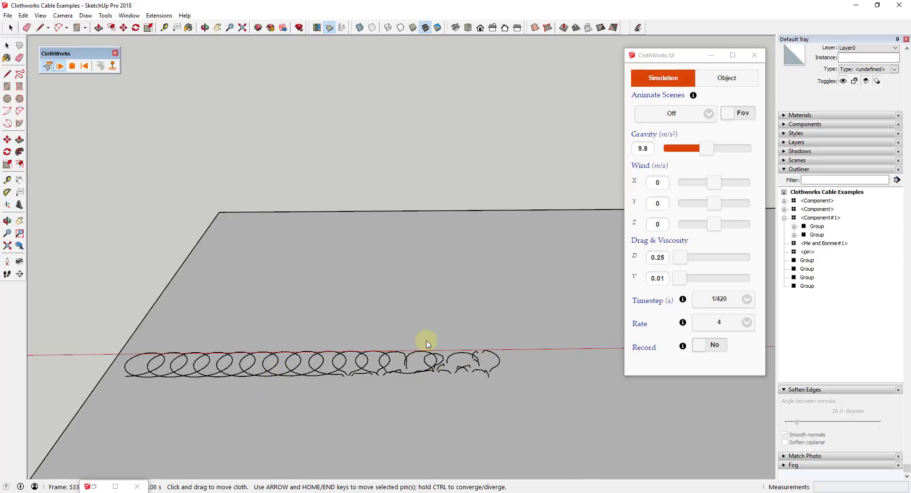
{"action": "scroll", "coordinate": [449, 389], "scroll_direction": "down", "scroll_amount": 1}
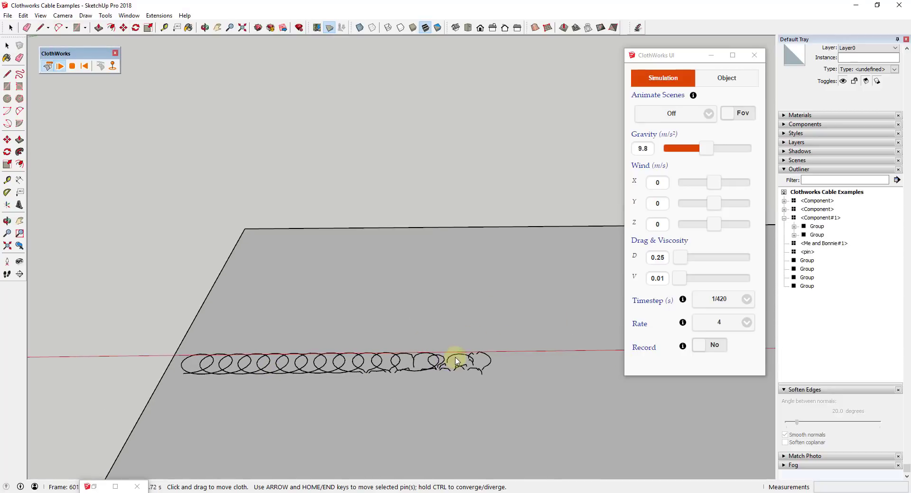
{"action": "left_click", "coordinate": [89, 68]}
{"action": "scroll", "coordinate": [291, 326], "scroll_direction": "down", "scroll_amount": 5}
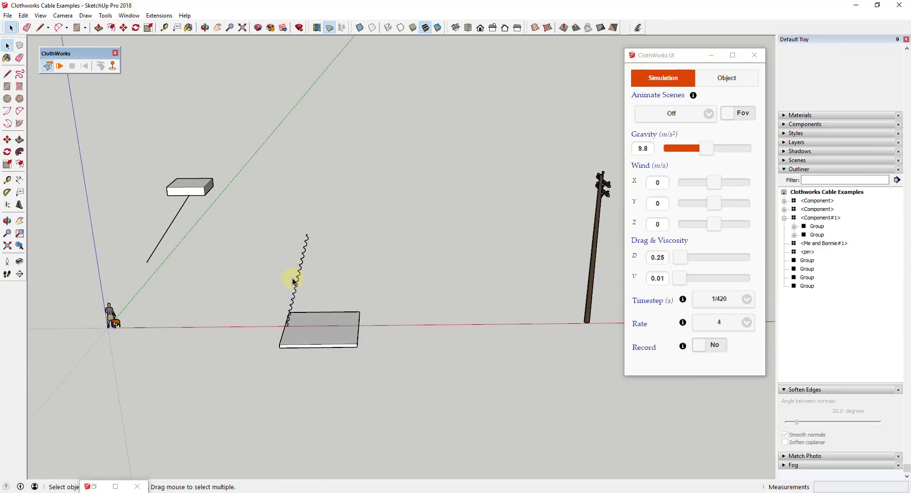
Draw a 50' line between the matching upper-crossarm insulators of the two utility poles
{"action": "left_click", "coordinate": [298, 281]}
{"action": "middle_click_drag", "start_coordinate": [298, 281], "coordinate": [56, 240]}
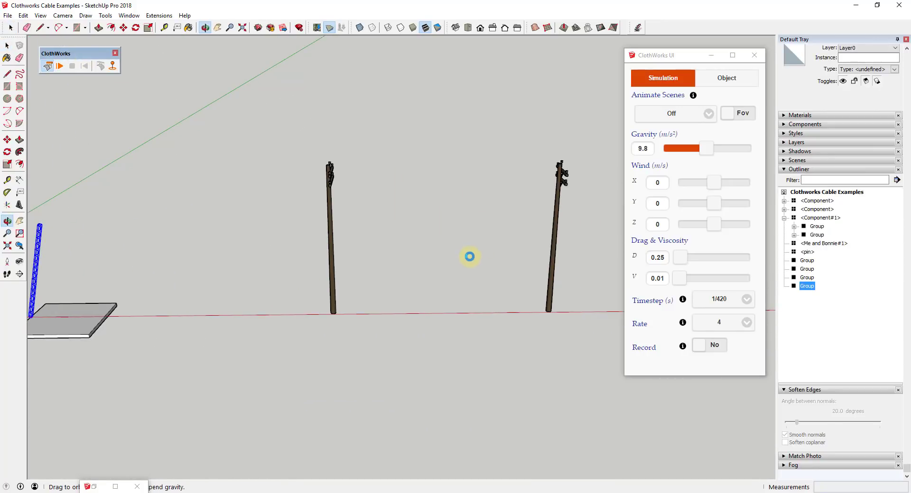
{"action": "middle_click_drag", "start_coordinate": [472, 255], "coordinate": [370, 251]}
{"action": "scroll", "coordinate": [539, 225], "scroll_direction": "up", "scroll_amount": 3}
{"action": "scroll", "coordinate": [138, 152], "scroll_direction": "down", "scroll_amount": 3}
{"action": "scroll", "coordinate": [98, 138], "scroll_direction": "up", "scroll_amount": 8}
{"action": "scroll", "coordinate": [62, 141], "scroll_direction": "up", "scroll_amount": 3}
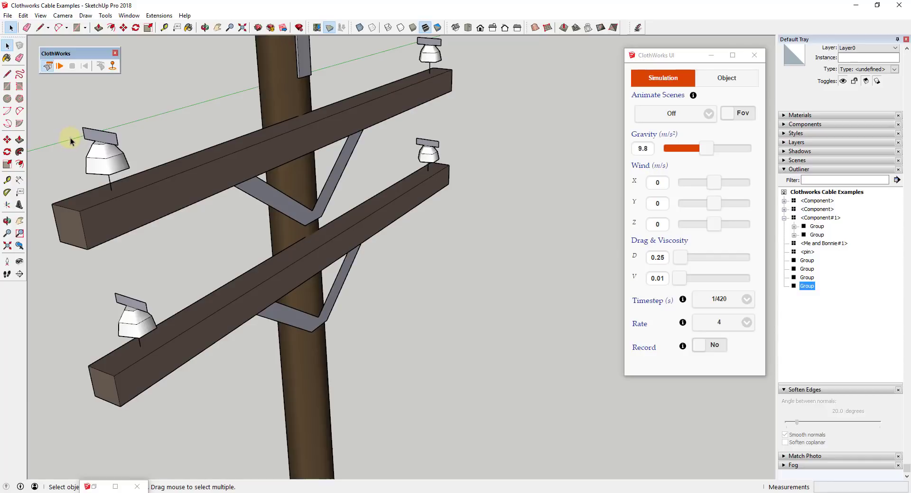
{"action": "key", "text": "l"}
{"action": "left_click", "coordinate": [98, 129]}
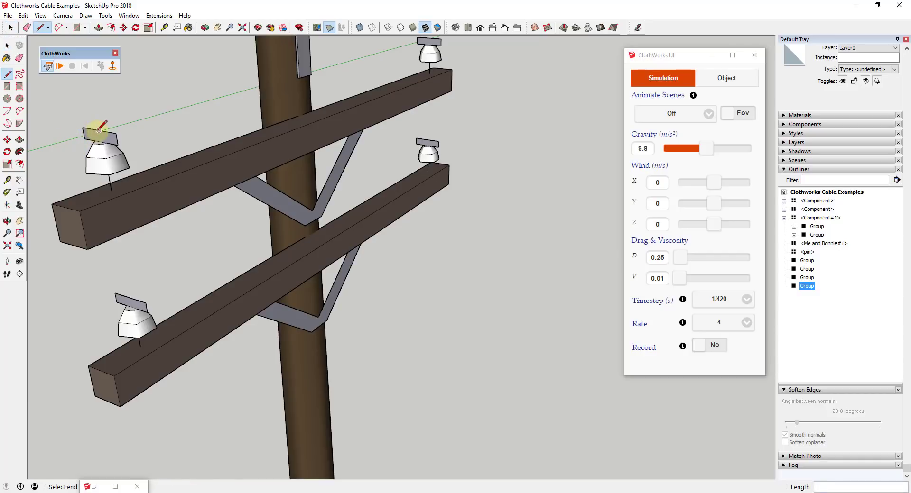
{"action": "scroll", "coordinate": [96, 135], "scroll_direction": "down", "scroll_amount": 8}
{"action": "scroll", "coordinate": [392, 181], "scroll_direction": "up", "scroll_amount": 5}
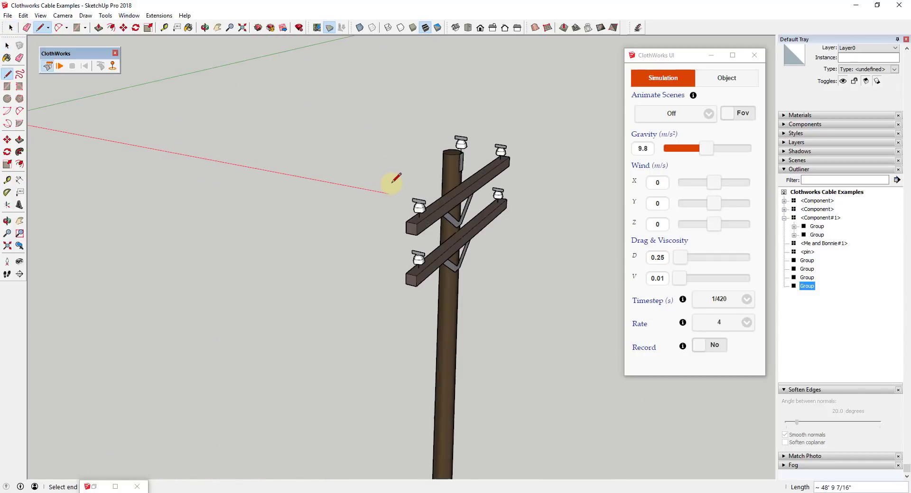
{"action": "left_click", "coordinate": [419, 198]}
{"action": "key", "text": "space"}
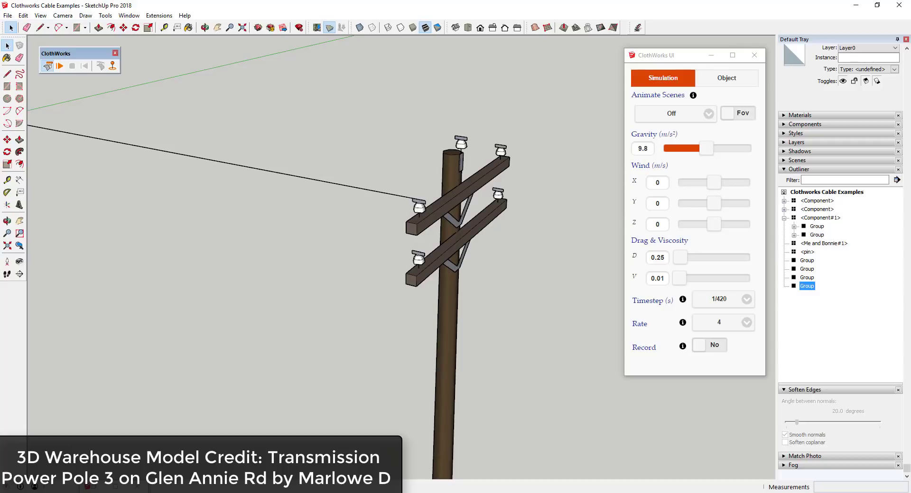
Divide the line between the utility poles into equal 1' segments
{"action": "scroll", "coordinate": [545, 152], "scroll_direction": "down", "scroll_amount": 6}
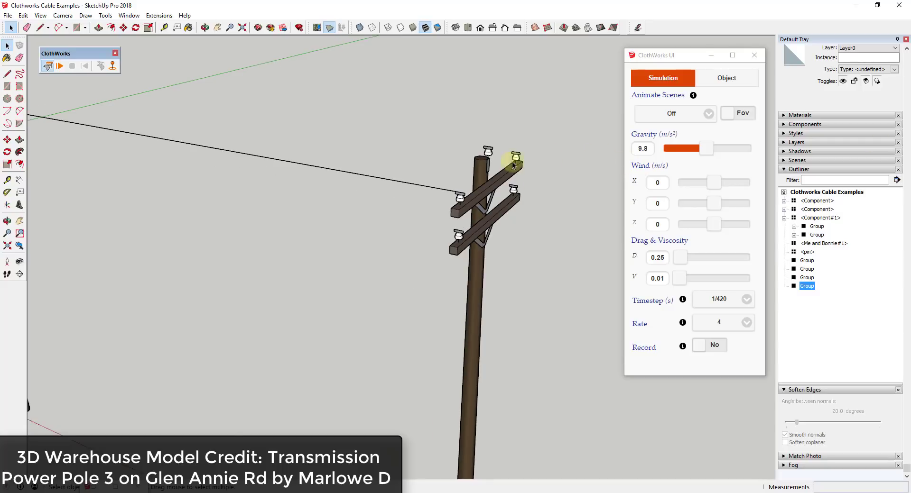
{"action": "scroll", "coordinate": [338, 152], "scroll_direction": "up", "scroll_amount": 3}
{"action": "left_click", "coordinate": [260, 122]}
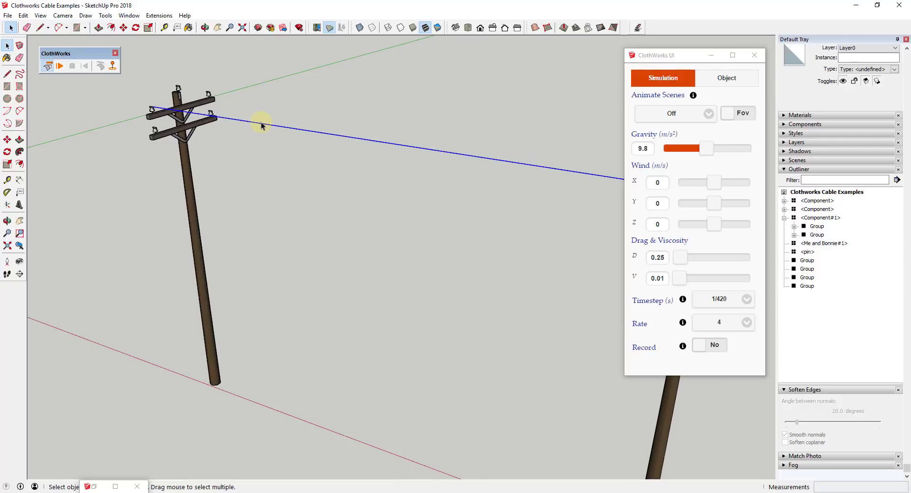
{"action": "scroll", "coordinate": [274, 127], "scroll_direction": "down", "scroll_amount": 3}
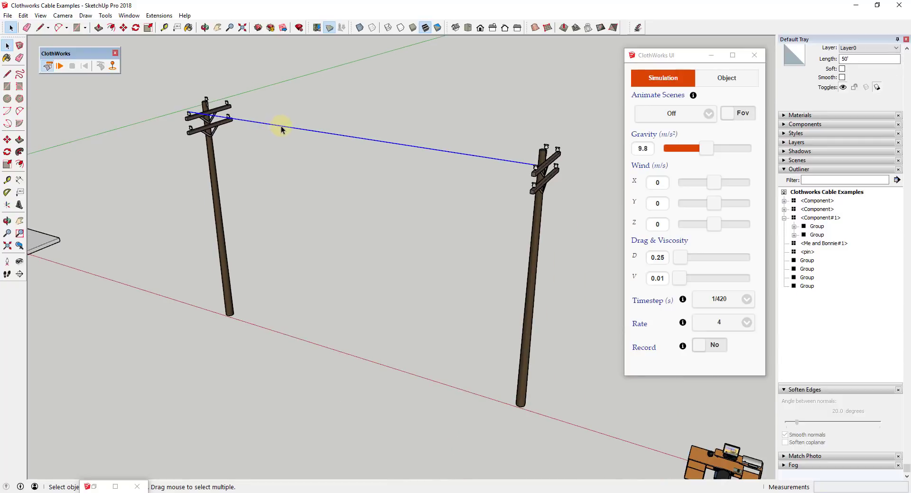
{"action": "right_click", "coordinate": [286, 129]}
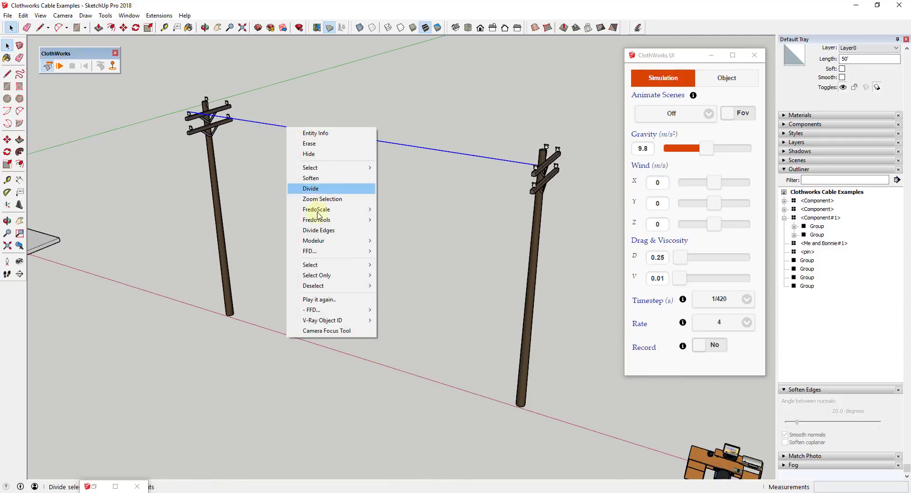
{"action": "left_click", "coordinate": [329, 187]}
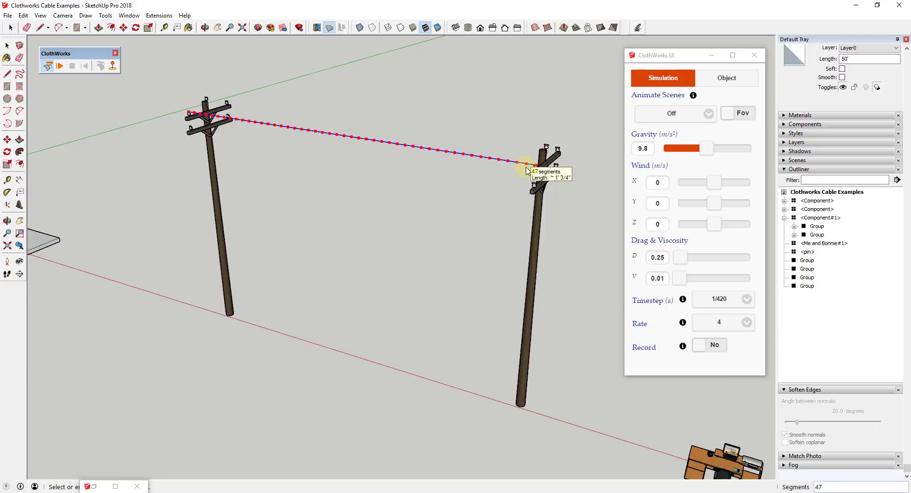
{"action": "left_click", "coordinate": [526, 171]}
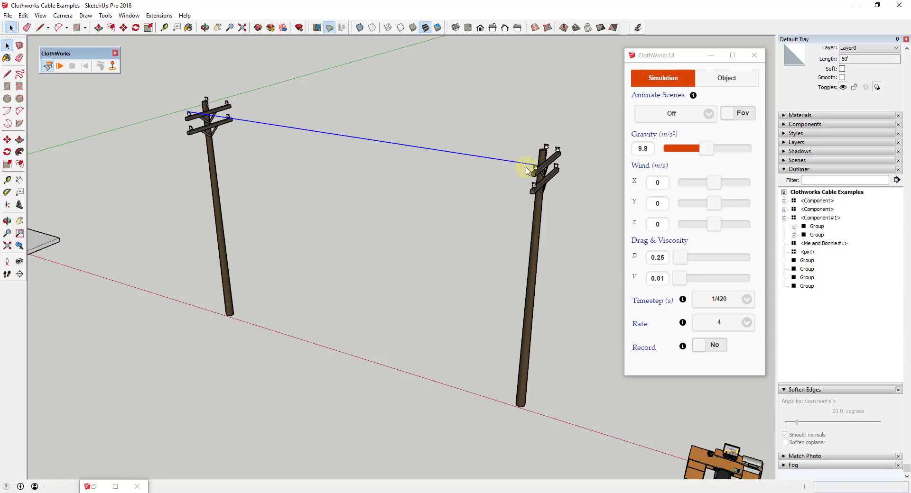
Place ClothWorks pins at both ends of the line between the poles and test-run the simulation
{"action": "left_click", "coordinate": [114, 66]}
{"action": "scroll", "coordinate": [541, 195], "scroll_direction": "up", "scroll_amount": 5}
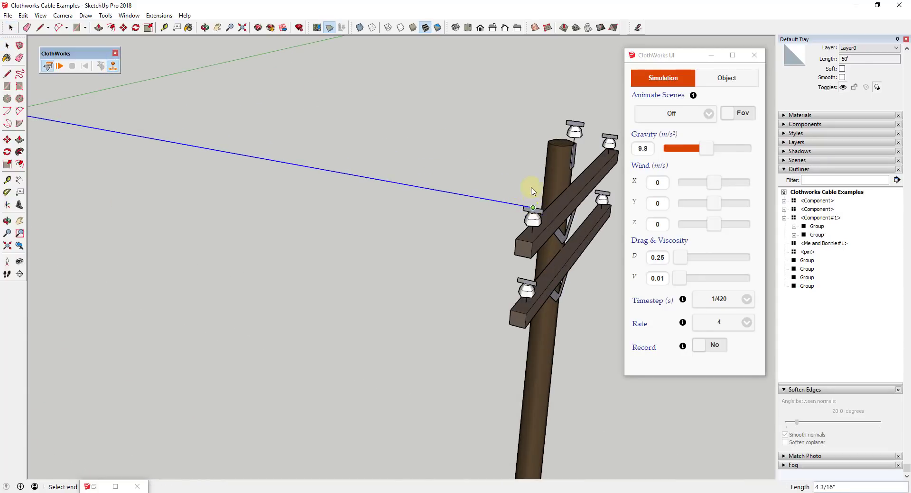
{"action": "left_click", "coordinate": [545, 203]}
{"action": "scroll", "coordinate": [545, 203], "scroll_direction": "down", "scroll_amount": 6}
{"action": "scroll", "coordinate": [332, 190], "scroll_direction": "up", "scroll_amount": 5}
{"action": "scroll", "coordinate": [332, 192], "scroll_direction": "up", "scroll_amount": 4}
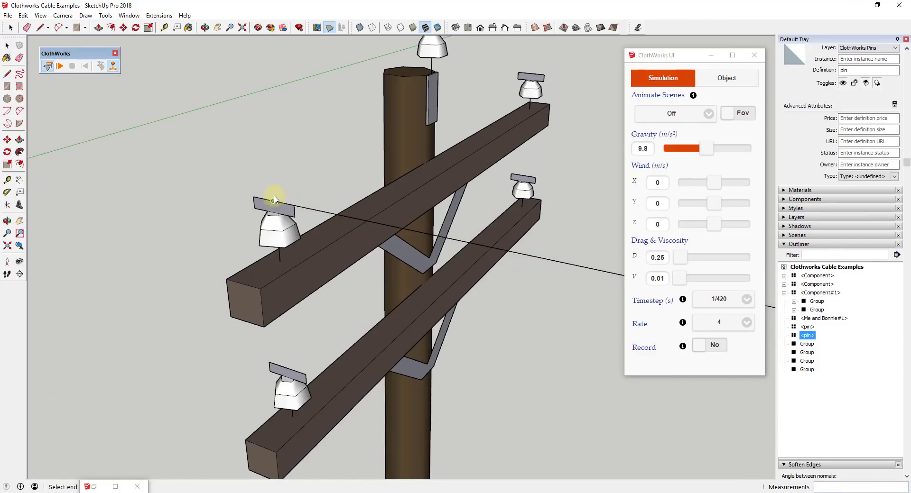
{"action": "left_click", "coordinate": [274, 153]}
{"action": "scroll", "coordinate": [230, 148], "scroll_direction": "down", "scroll_amount": 10}
{"action": "middle_click_drag", "start_coordinate": [414, 201], "coordinate": [436, 226]}
{"action": "scroll", "coordinate": [435, 226], "scroll_direction": "up", "scroll_amount": 3}
{"action": "left_click", "coordinate": [59, 66]}
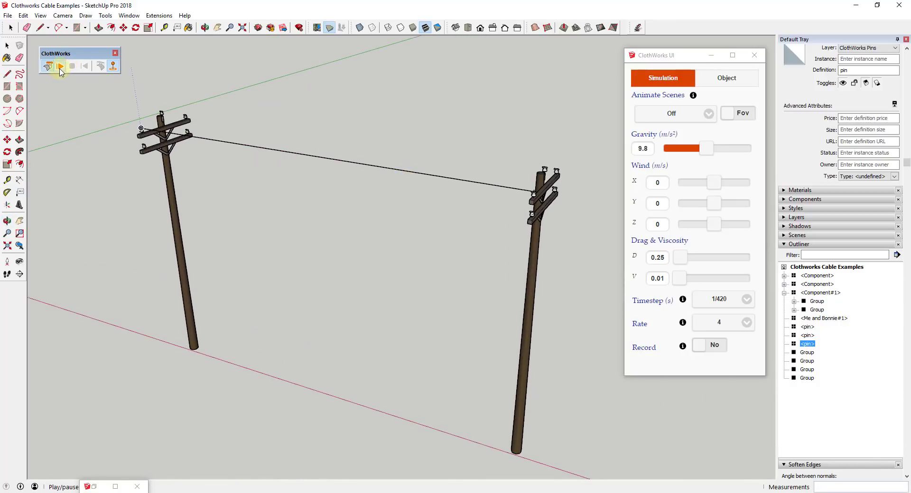
{"action": "left_click", "coordinate": [85, 66]}
Group all the connected line segments between the poles and make the group a ClothWorks cloth
{"action": "right_click", "coordinate": [268, 149]}
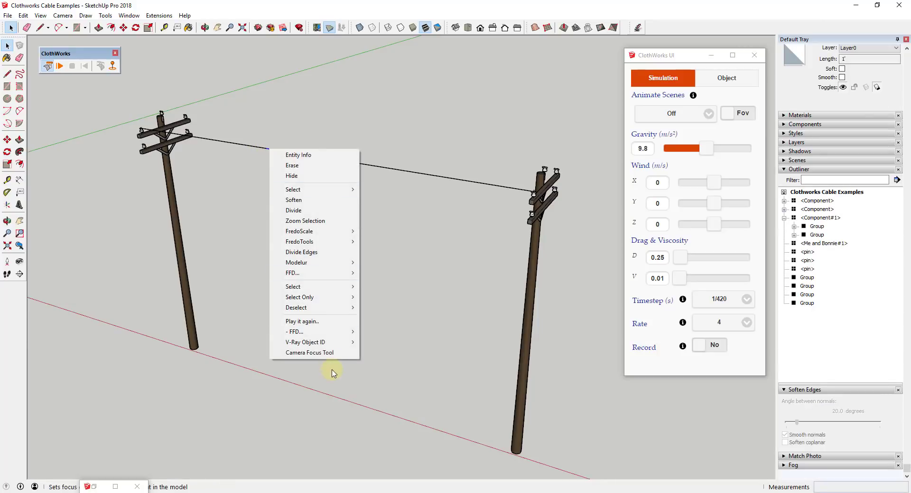
{"action": "left_click", "coordinate": [250, 150]}
{"action": "right_click", "coordinate": [250, 148]}
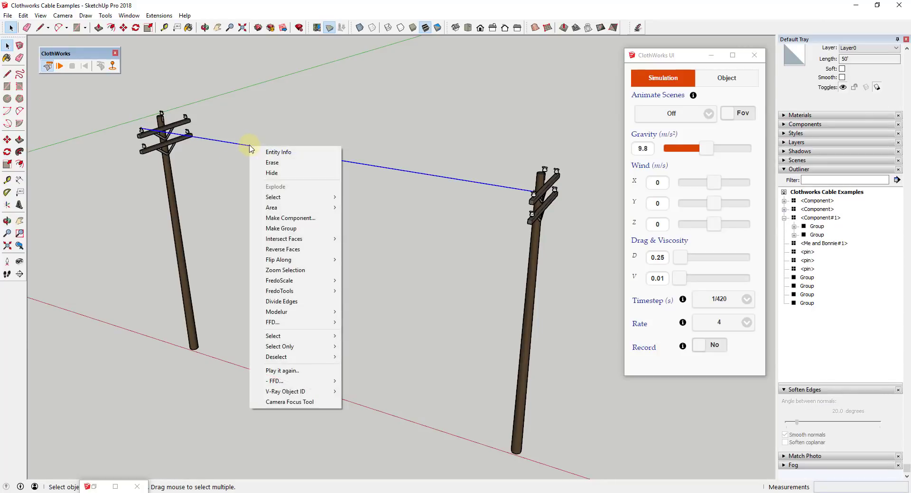
{"action": "left_click", "coordinate": [290, 228]}
{"action": "right_click", "coordinate": [408, 172]}
{"action": "mouse_move", "coordinate": [437, 464]}
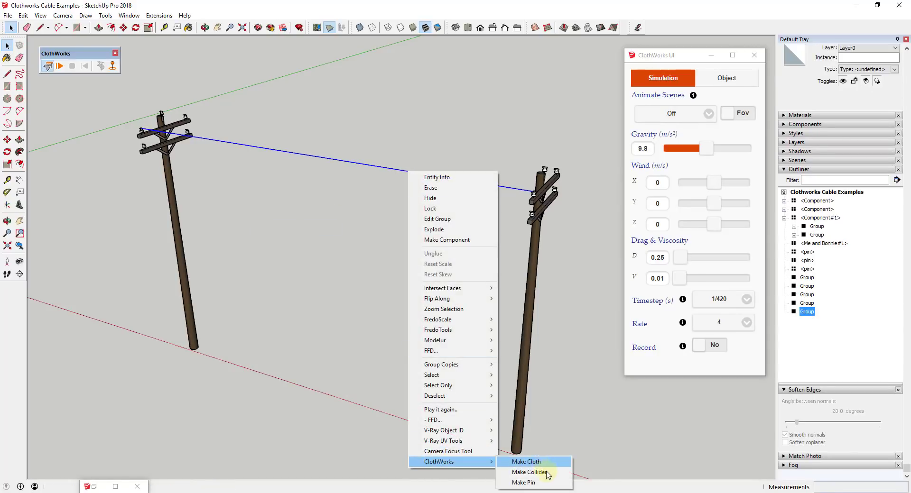
{"action": "left_click", "coordinate": [525, 462]}
Test-run the simulation on the cable between the poles, showing the cloth settings before resetting it
{"action": "left_click", "coordinate": [59, 66]}
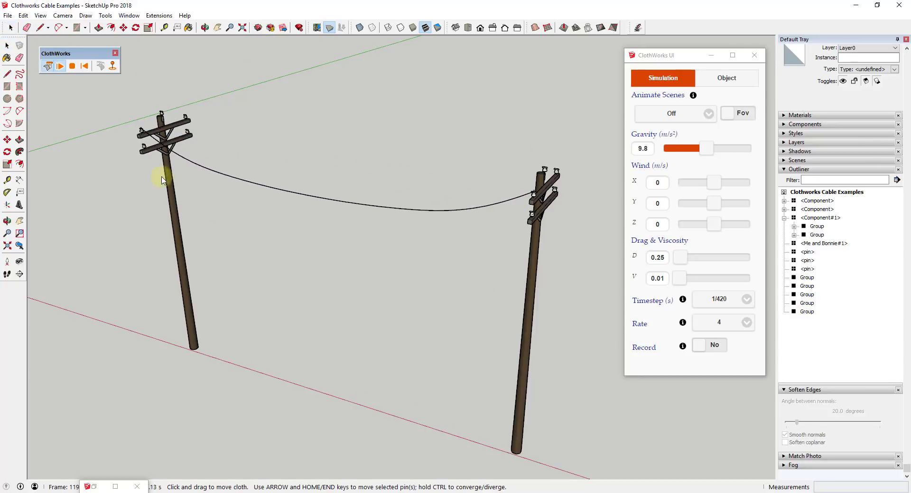
{"action": "left_click", "coordinate": [724, 80]}
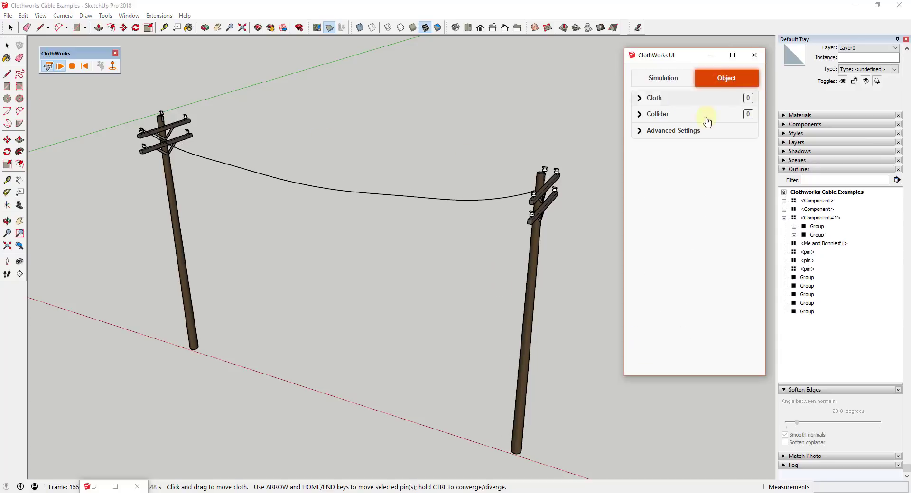
{"action": "left_click", "coordinate": [648, 98]}
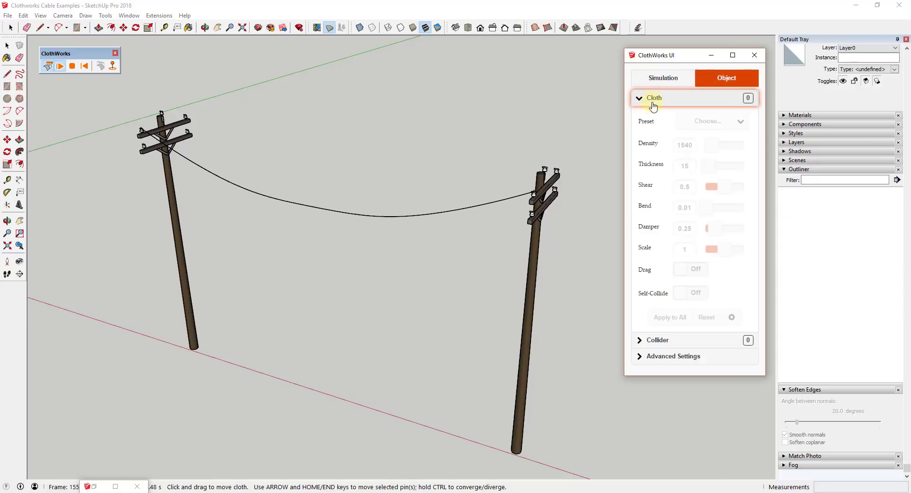
{"action": "left_click", "coordinate": [85, 67]}
Set the pole cable's Shear to 0.1, run the simulation to check the sag and reset it
{"action": "left_click", "coordinate": [364, 165]}
{"action": "left_click", "coordinate": [684, 186]}
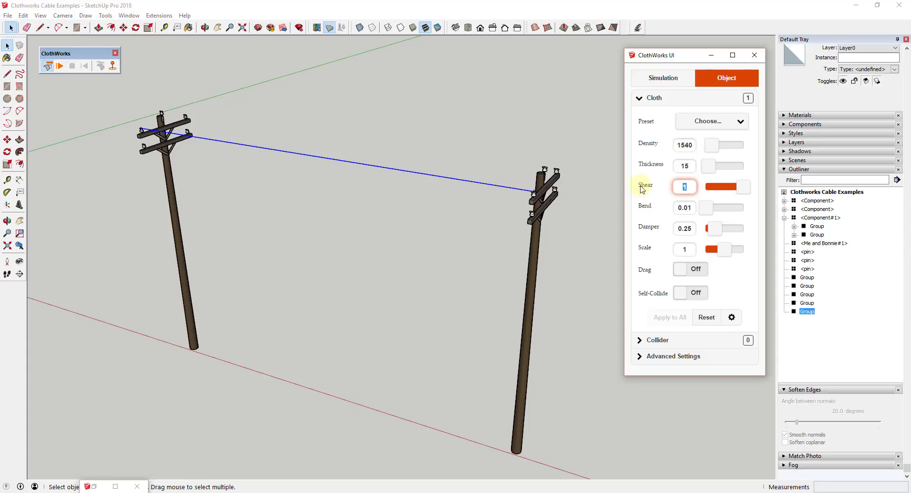
{"action": "type", "text": "0.1"}
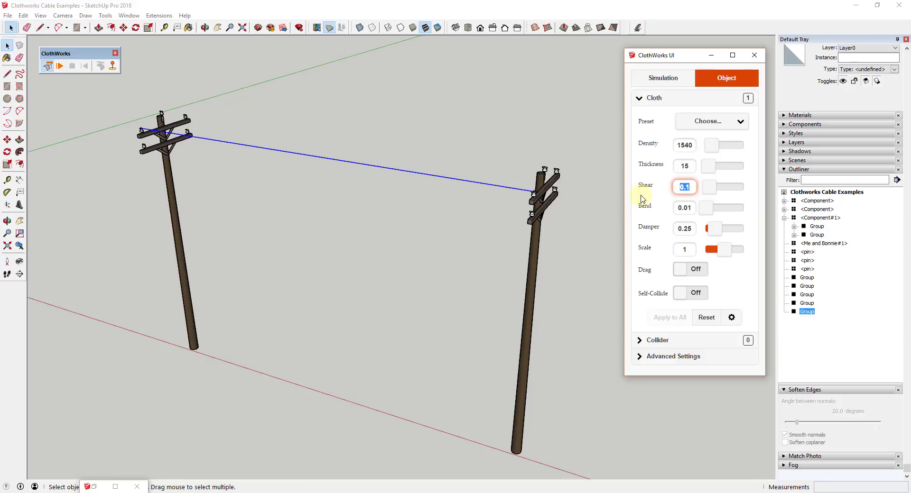
{"action": "left_click", "coordinate": [519, 243]}
{"action": "left_click", "coordinate": [60, 66]}
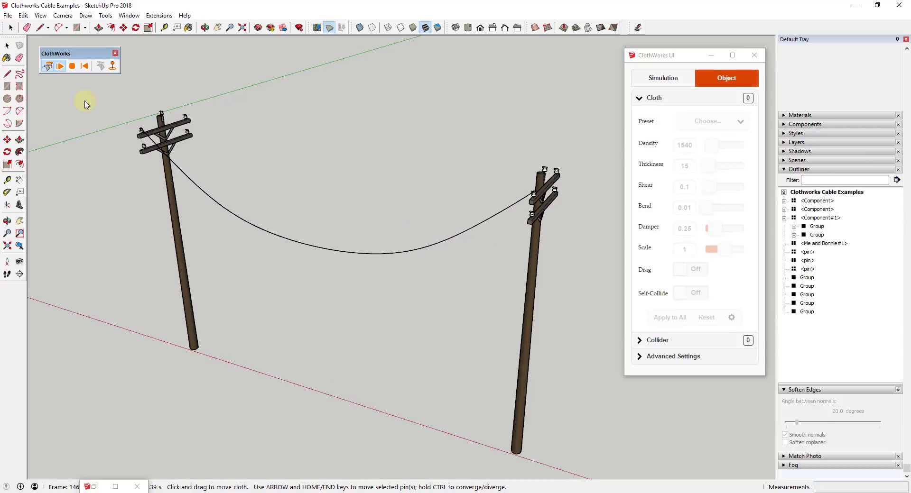
{"action": "left_click", "coordinate": [85, 66]}
Set the pole cable's Shear to 0.7, run the simulation to check the sag and reset it
{"action": "left_click", "coordinate": [689, 187]}
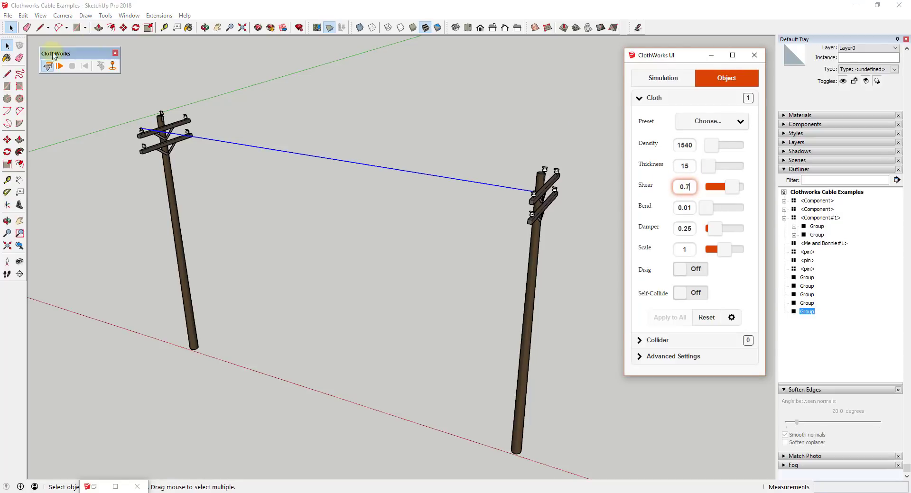
{"action": "left_click", "coordinate": [61, 67]}
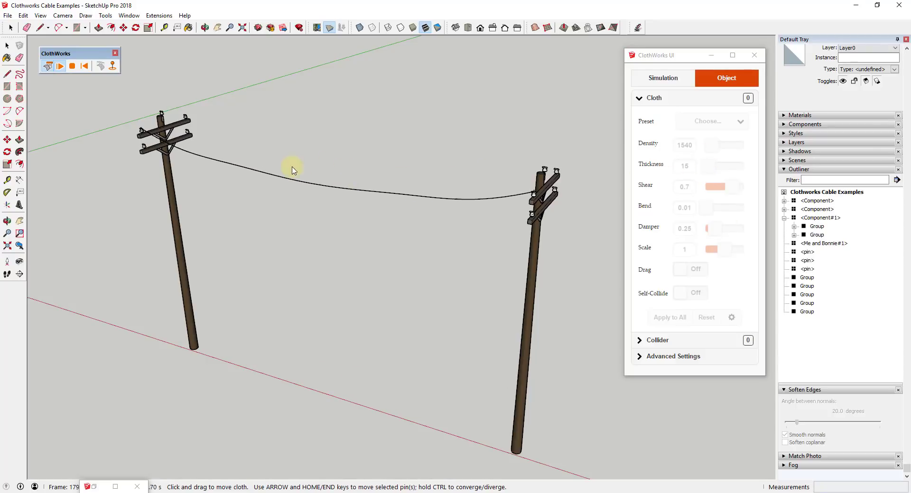
{"action": "left_click", "coordinate": [84, 66]}
Copy the cable between the poles together with its two pins to the insulators at the opposite end of the upper crossarms
{"action": "middle_click_drag", "start_coordinate": [449, 181], "coordinate": [378, 212]}
{"action": "left_click", "coordinate": [403, 204]}
{"action": "scroll", "coordinate": [438, 228], "scroll_direction": "up", "scroll_amount": 5}
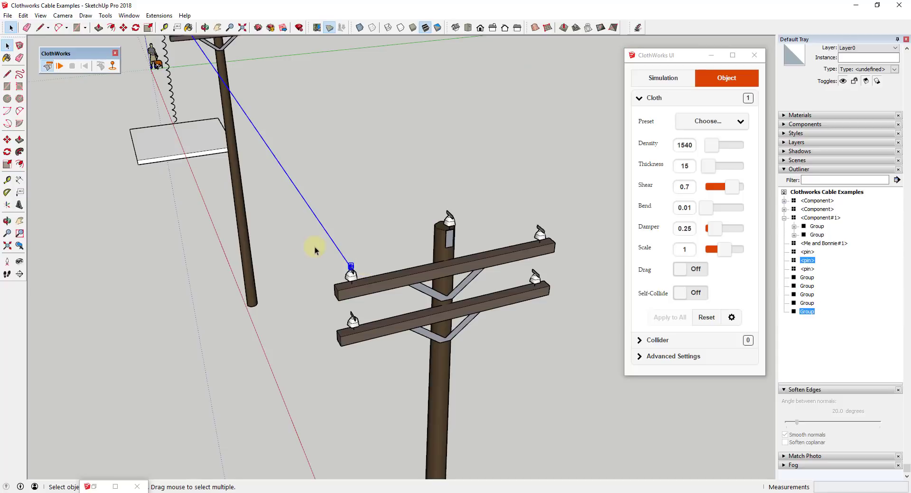
{"action": "scroll", "coordinate": [351, 263], "scroll_direction": "down", "scroll_amount": 5}
{"action": "scroll", "coordinate": [342, 244], "scroll_direction": "up", "scroll_amount": 6}
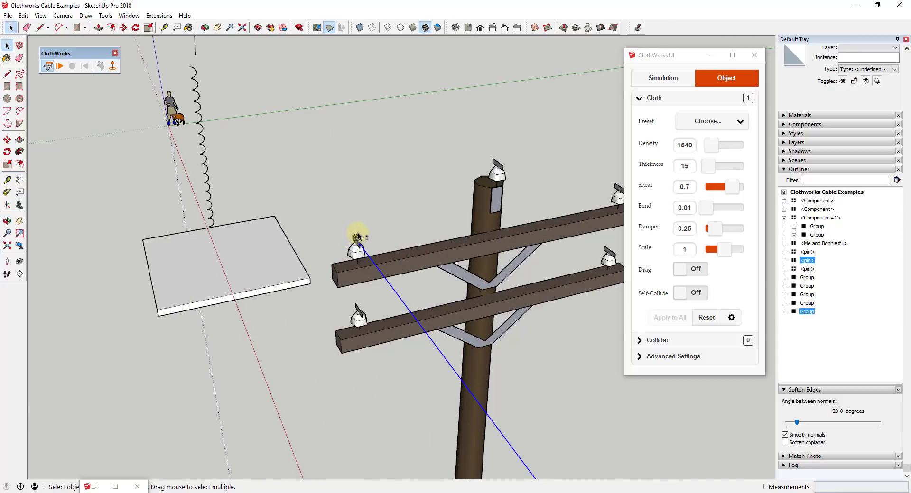
{"action": "scroll", "coordinate": [369, 240], "scroll_direction": "down", "scroll_amount": 6}
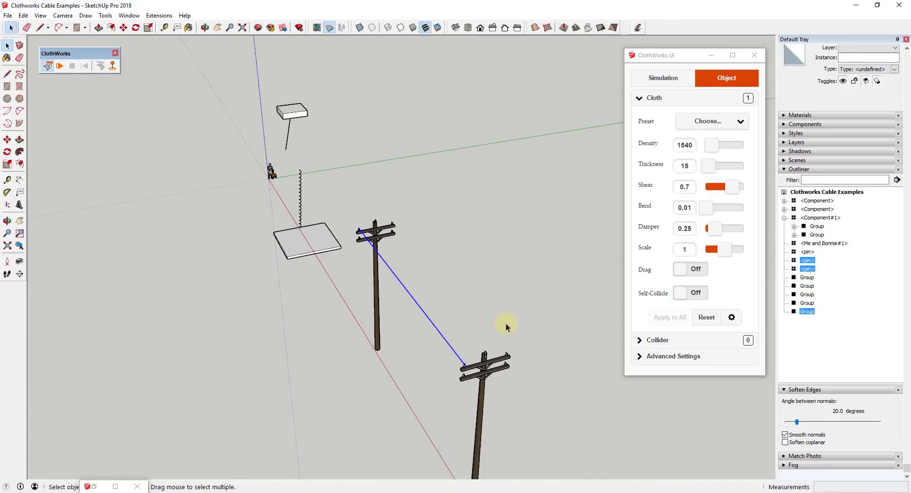
{"action": "scroll", "coordinate": [455, 378], "scroll_direction": "up", "scroll_amount": 10}
{"action": "mouse_move", "coordinate": [443, 321]}
{"action": "middle_mouse_down"}
{"action": "mouse_move", "coordinate": [435, 319]}
{"action": "mouse_move", "coordinate": [445, 322]}
{"action": "middle_mouse_up"}
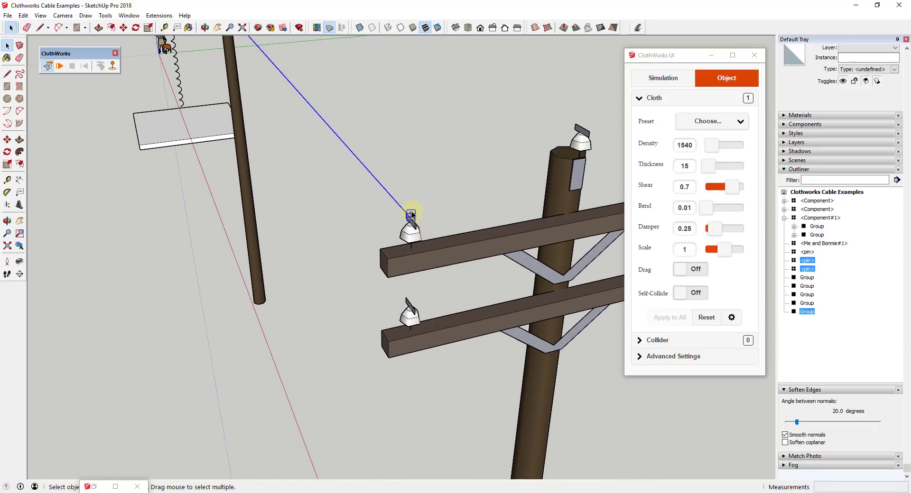
{"action": "key", "text": "m"}
{"action": "scroll", "coordinate": [411, 216], "scroll_direction": "up", "scroll_amount": 3}
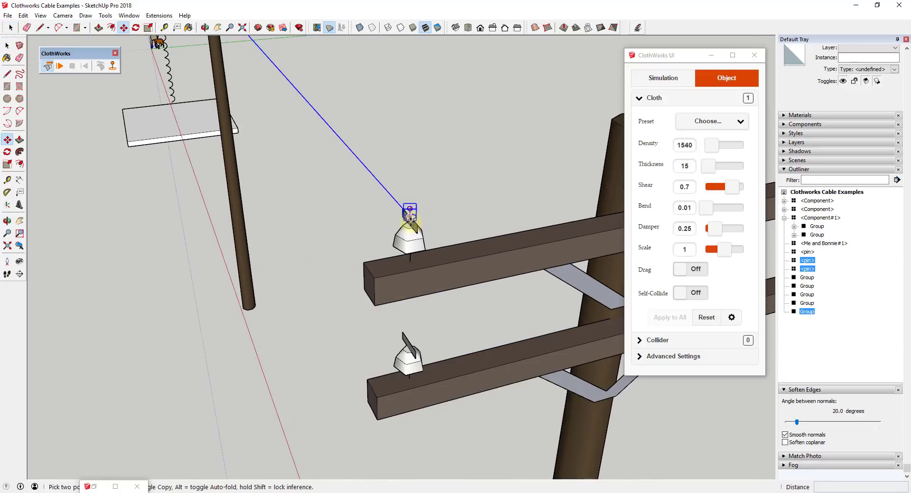
{"action": "key", "text": "space"}
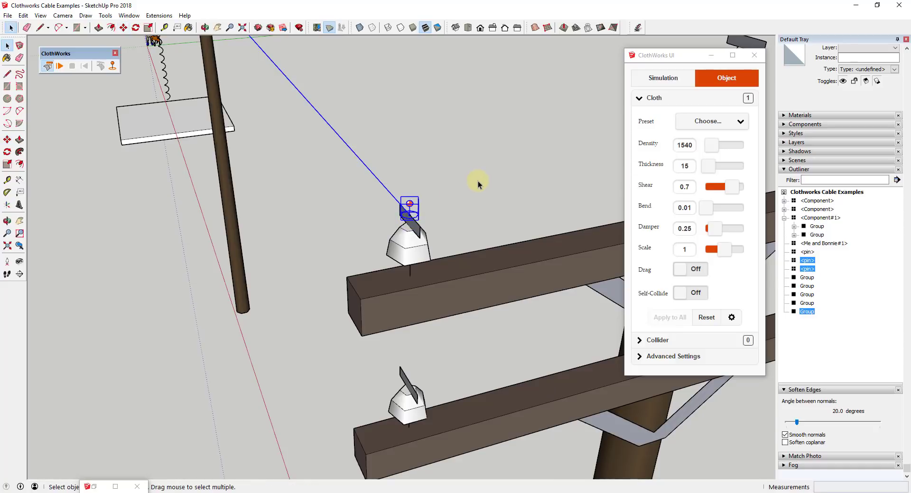
{"action": "left_click", "coordinate": [420, 225]}
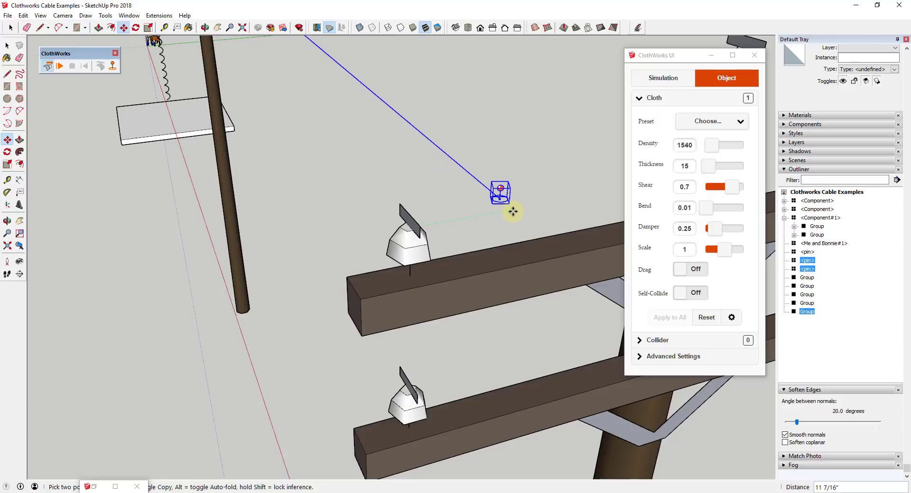
{"action": "scroll", "coordinate": [512, 211], "scroll_direction": "down", "scroll_amount": 4}
{"action": "left_click", "coordinate": [512, 211]}
{"action": "scroll", "coordinate": [593, 195], "scroll_direction": "up", "scroll_amount": 4}
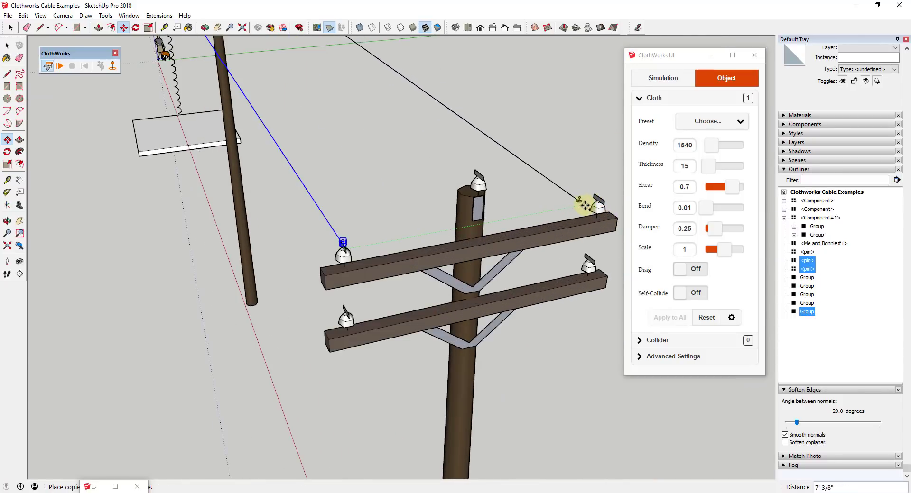
{"action": "scroll", "coordinate": [588, 204], "scroll_direction": "up", "scroll_amount": 4}
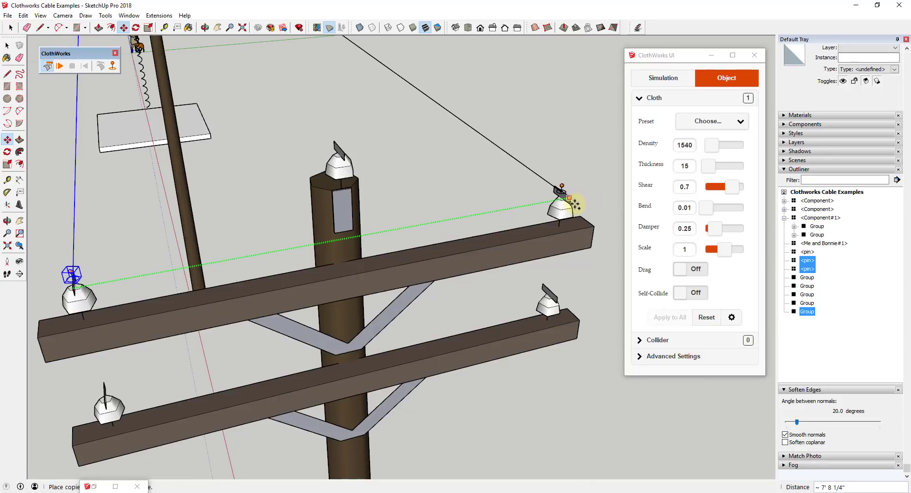
{"action": "left_click", "coordinate": [572, 203]}
{"action": "scroll", "coordinate": [569, 202], "scroll_direction": "down", "scroll_amount": 5}
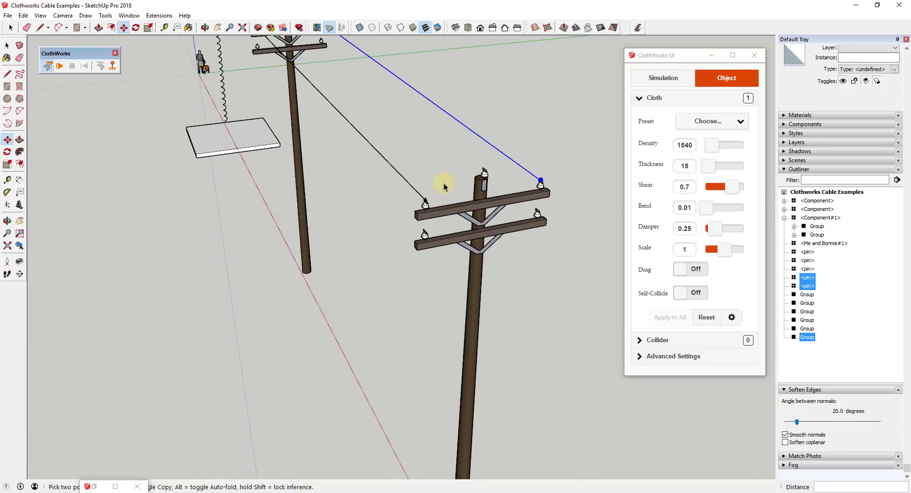
{"action": "key", "text": "space"}
Copy both upper cables and their four pins 2' down onto the lower crossarms' insulators
{"action": "left_click_drag", "start_coordinate": [374, 185], "coordinate": [373, 186], "text": "shift"}
{"action": "scroll", "coordinate": [424, 203], "scroll_direction": "up", "scroll_amount": 5}
{"action": "scroll", "coordinate": [424, 203], "scroll_direction": "down", "scroll_amount": 4}
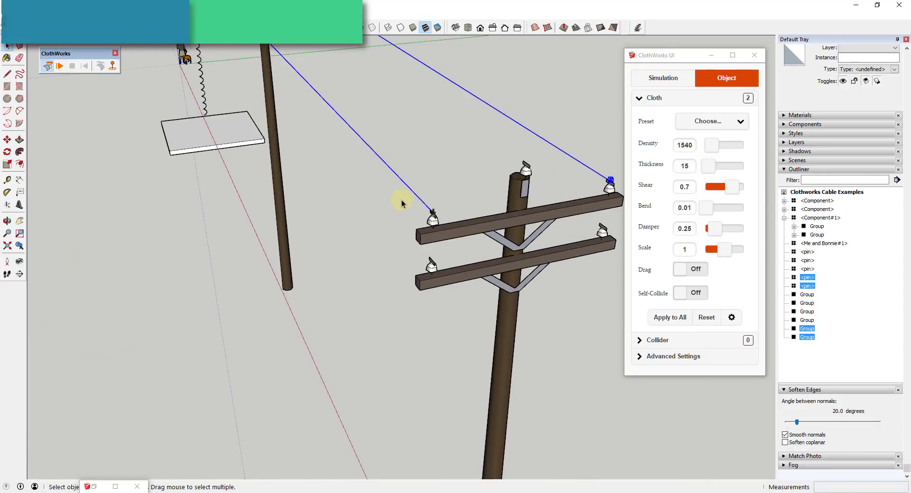
{"action": "scroll", "coordinate": [433, 211], "scroll_direction": "up", "scroll_amount": 3}
{"action": "left_click", "coordinate": [430, 219], "text": "shift"}
{"action": "scroll", "coordinate": [449, 256], "scroll_direction": "down", "scroll_amount": 6}
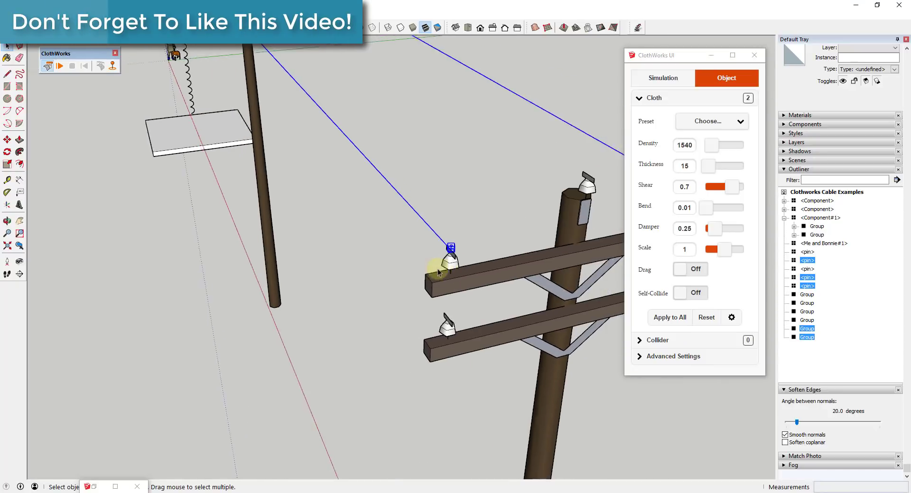
{"action": "scroll", "coordinate": [314, 136], "scroll_direction": "up", "scroll_amount": 2}
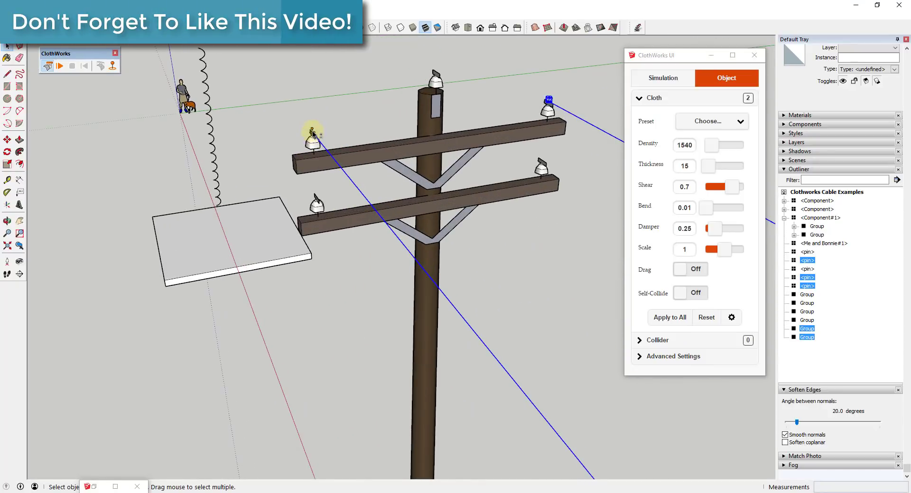
{"action": "left_click", "coordinate": [312, 132], "text": "shift"}
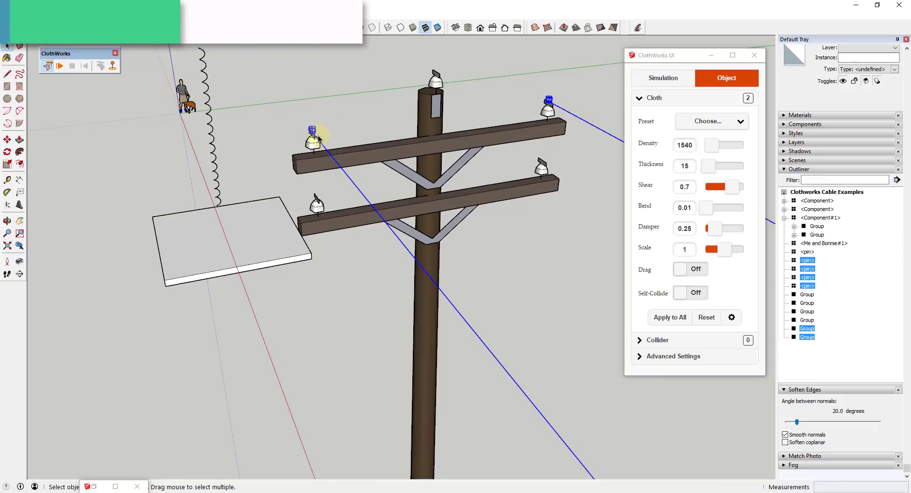
{"action": "key", "text": "m"}
{"action": "scroll", "coordinate": [317, 137], "scroll_direction": "up", "scroll_amount": 3}
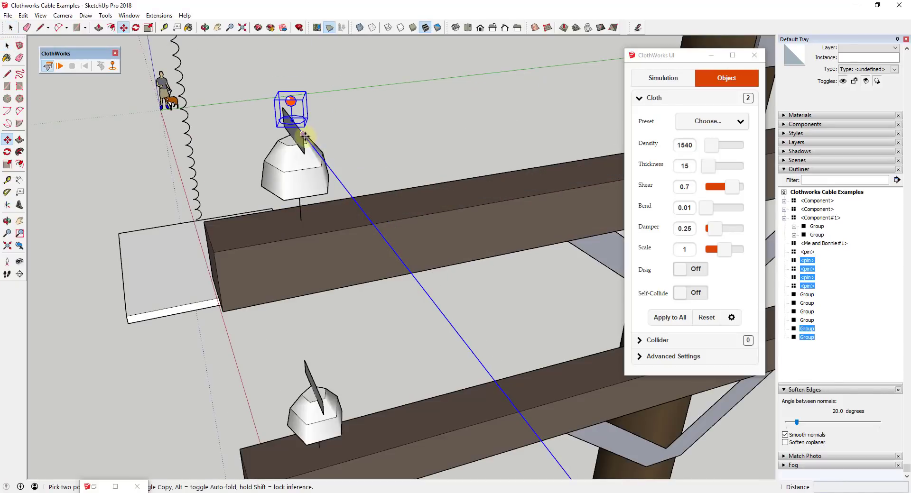
{"action": "left_click", "coordinate": [304, 134]}
{"action": "key", "text": "ctrl"}
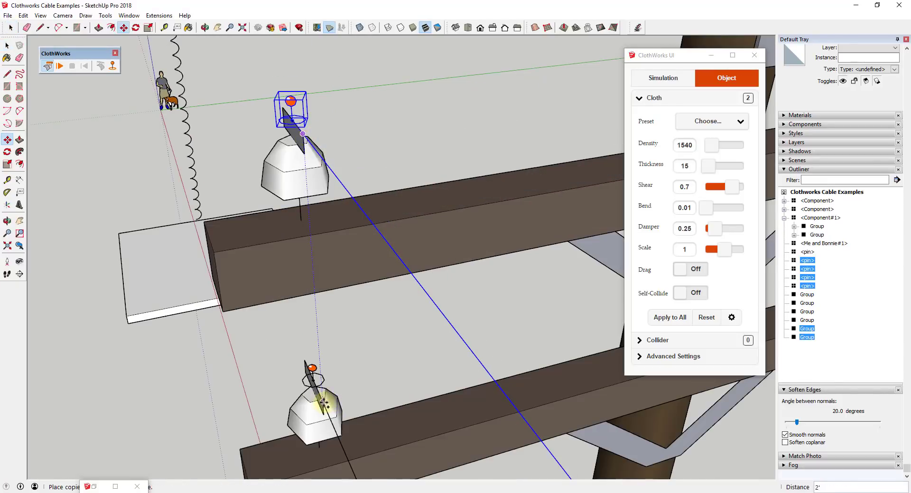
{"action": "left_click", "coordinate": [322, 403]}
{"action": "scroll", "coordinate": [299, 244], "scroll_direction": "down", "scroll_amount": 6}
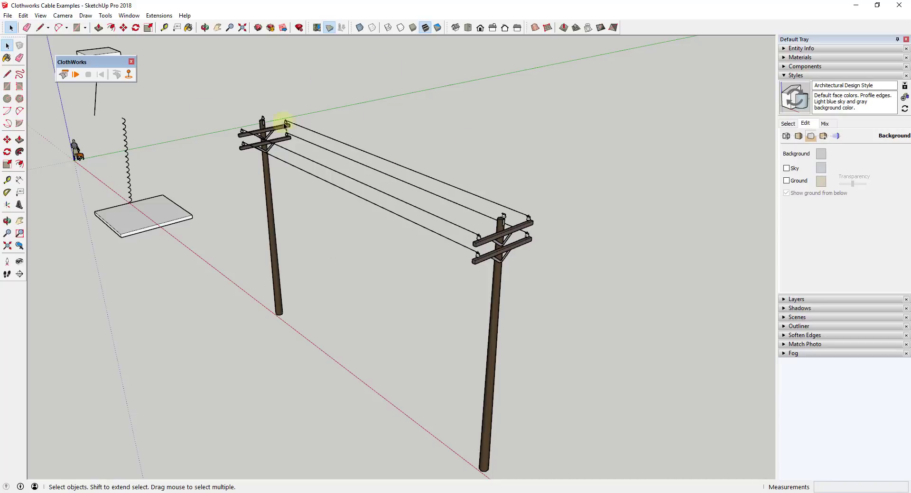
Draw a straight line about 51' 7" long on the ground, crossing the red axis between the poles
{"action": "key", "text": "l"}
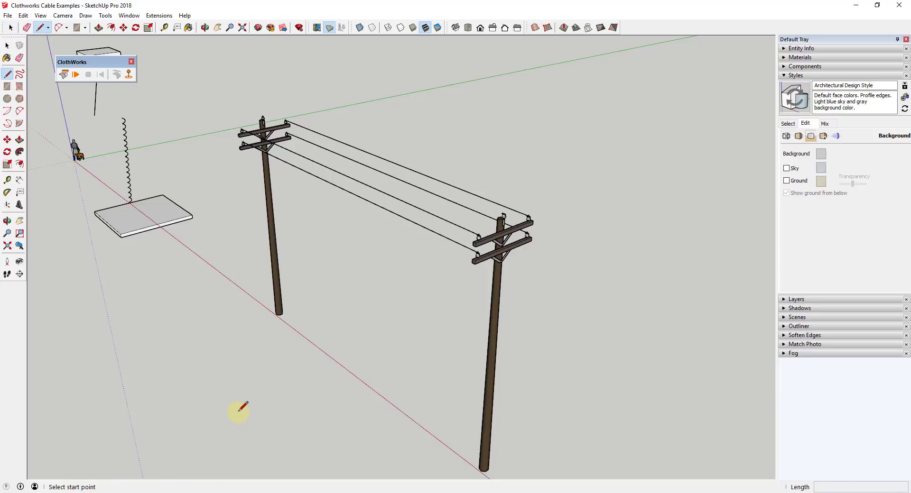
{"action": "left_click", "coordinate": [231, 417]}
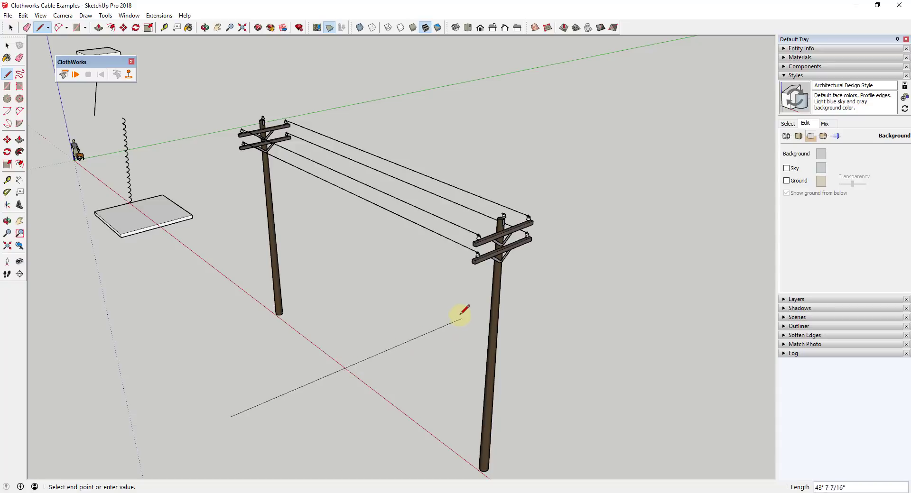
{"action": "left_click", "coordinate": [485, 299]}
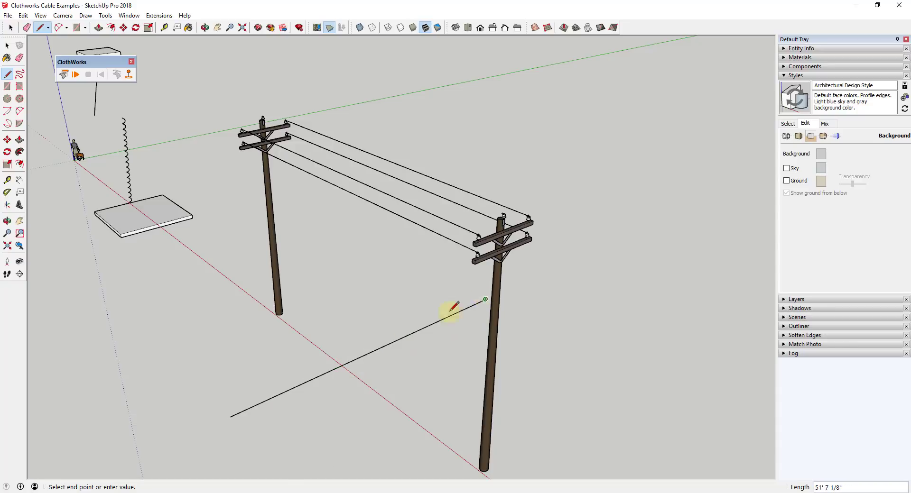
{"action": "key", "text": "space"}
Move the new line up so that it crosses above the wires between the poles
{"action": "key", "text": "m"}
{"action": "left_click", "coordinate": [350, 363]}
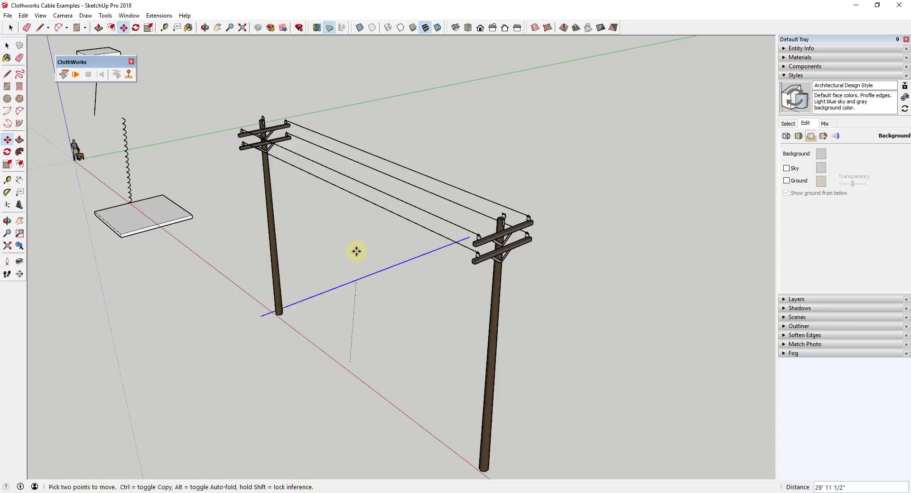
{"action": "left_click", "coordinate": [351, 128]}
{"action": "middle_click_drag", "start_coordinate": [351, 128], "coordinate": [378, 244]}
{"action": "scroll", "coordinate": [378, 244], "scroll_direction": "down", "scroll_amount": 3}
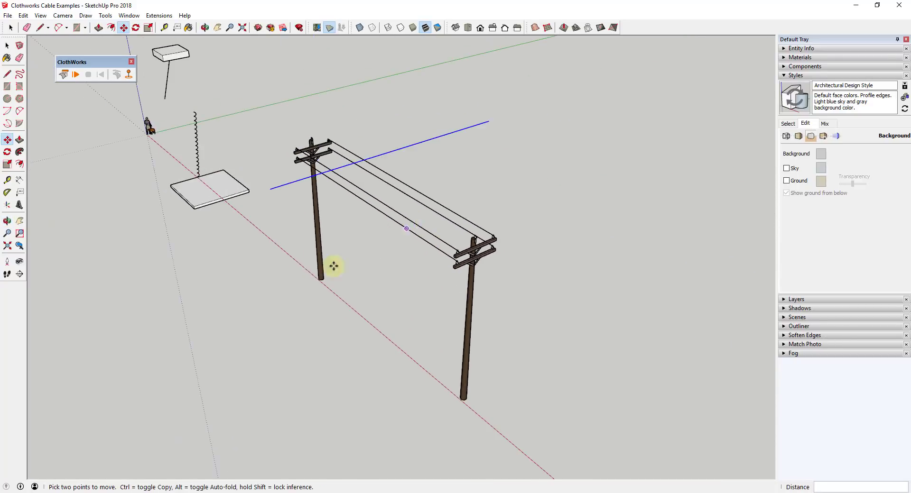
{"action": "scroll", "coordinate": [372, 147], "scroll_direction": "up", "scroll_amount": 4}
{"action": "key", "text": "space"}
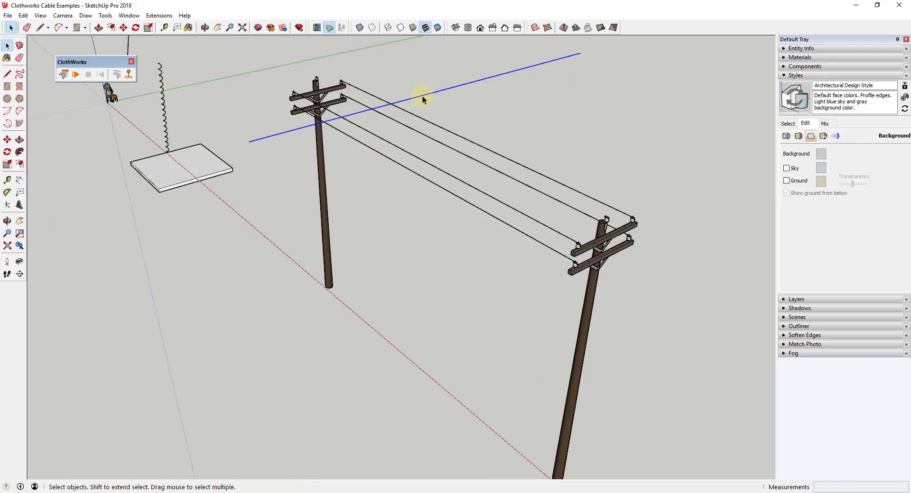
Divide the line above the wires into 50 segments
{"action": "right_click", "coordinate": [422, 99]}
{"action": "left_click", "coordinate": [446, 158]}
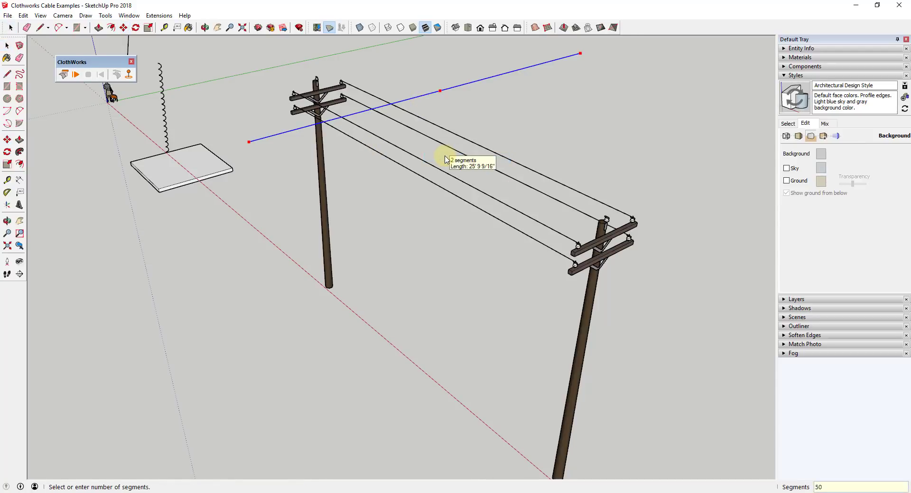
{"action": "left_click", "coordinate": [446, 160]}
Group the divided line's segments and make the group a ClothWorks cloth
{"action": "right_click", "coordinate": [424, 99]}
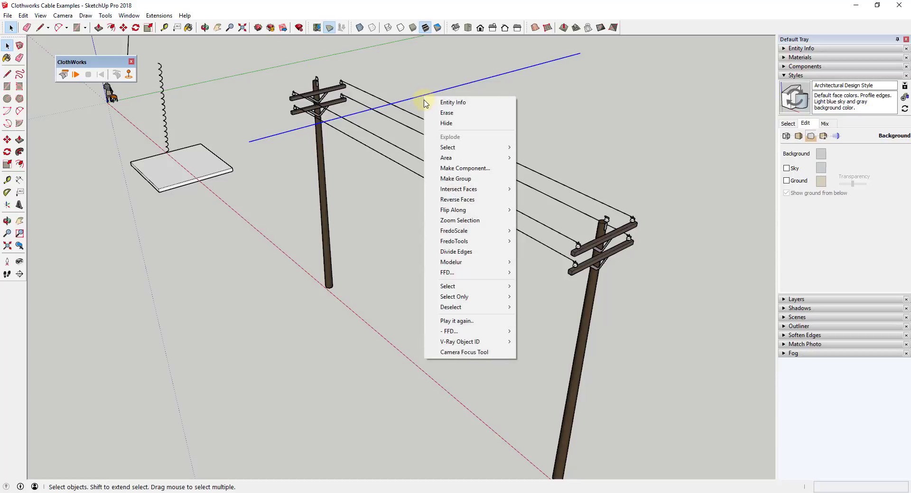
{"action": "left_click", "coordinate": [454, 178]}
{"action": "right_click", "coordinate": [444, 93]}
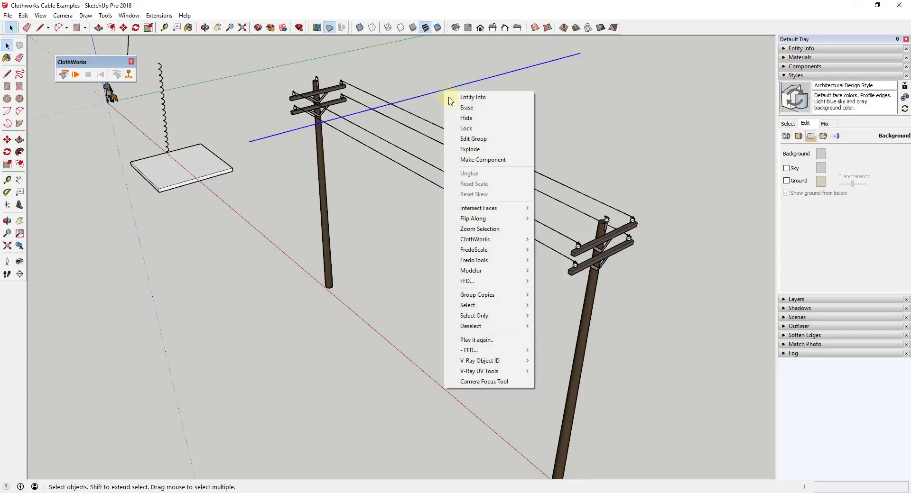
{"action": "mouse_move", "coordinate": [485, 245]}
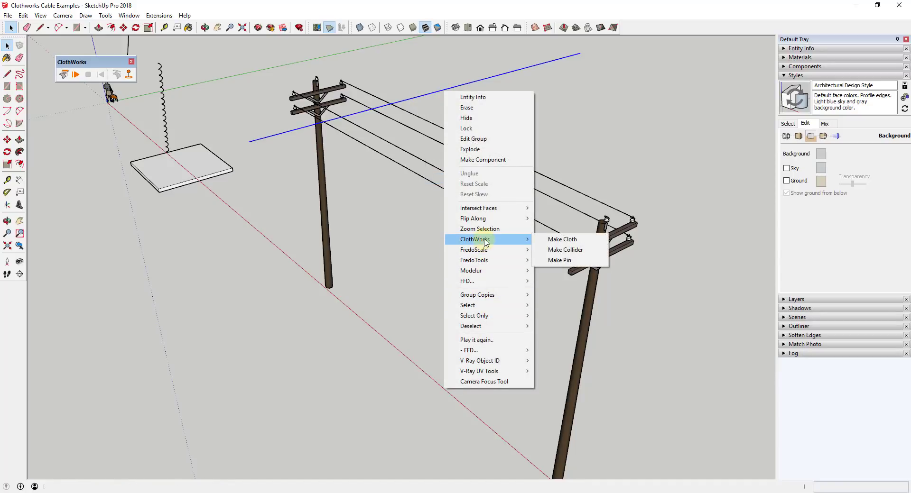
{"action": "left_click", "coordinate": [564, 240]}
Run the simulation to check how the loose cable drops onto the pole wires, viewing it from several sides, and reset it
{"action": "middle_click_drag", "start_coordinate": [554, 230], "coordinate": [547, 145]}
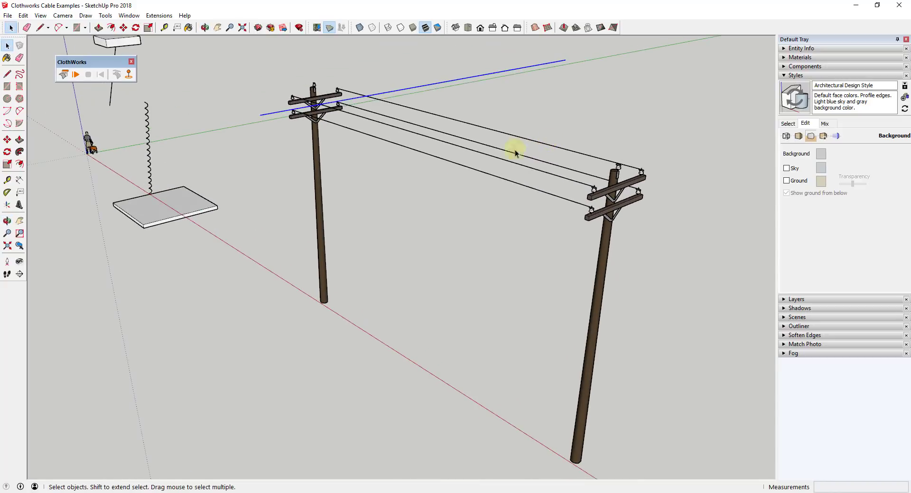
{"action": "left_click", "coordinate": [77, 77]}
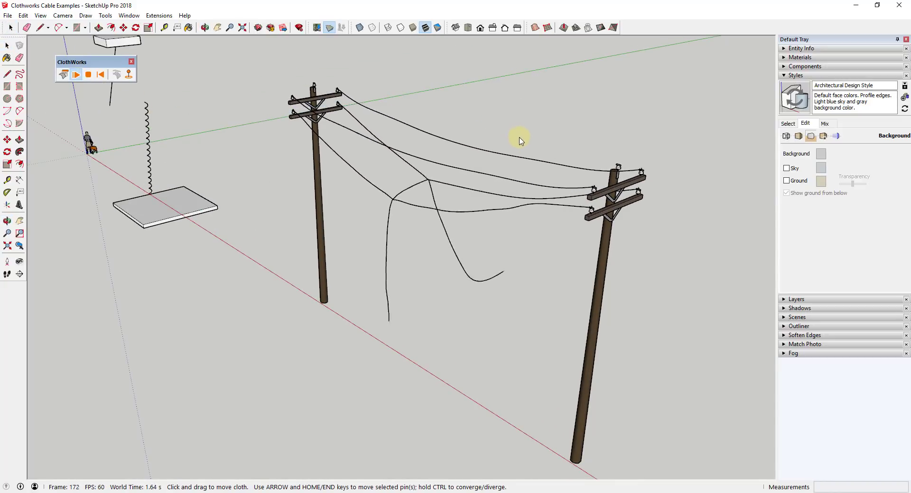
{"action": "middle_click_drag", "start_coordinate": [559, 246], "coordinate": [628, 250]}
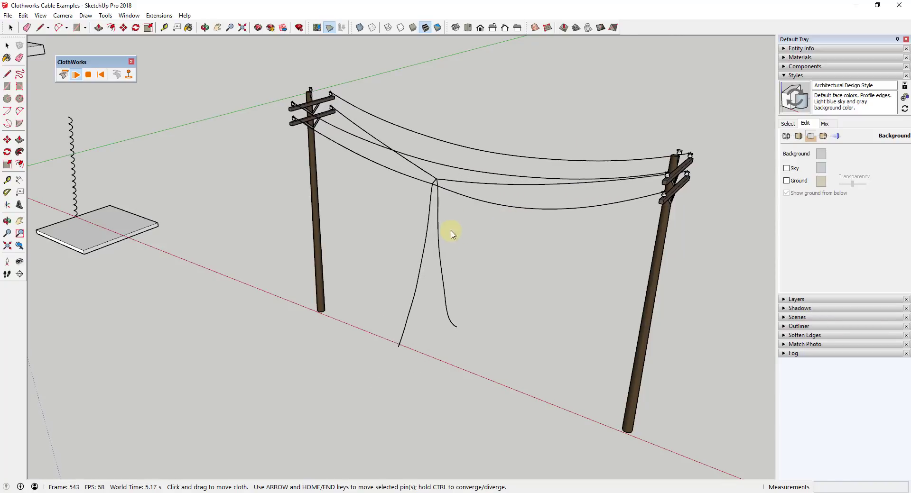
{"action": "middle_click_drag", "start_coordinate": [557, 238], "coordinate": [346, 228]}
{"action": "left_click", "coordinate": [100, 74]}
Lower the loose cable about 1' 5" toward the wires
{"action": "middle_click_drag", "start_coordinate": [408, 117], "coordinate": [442, 121]}
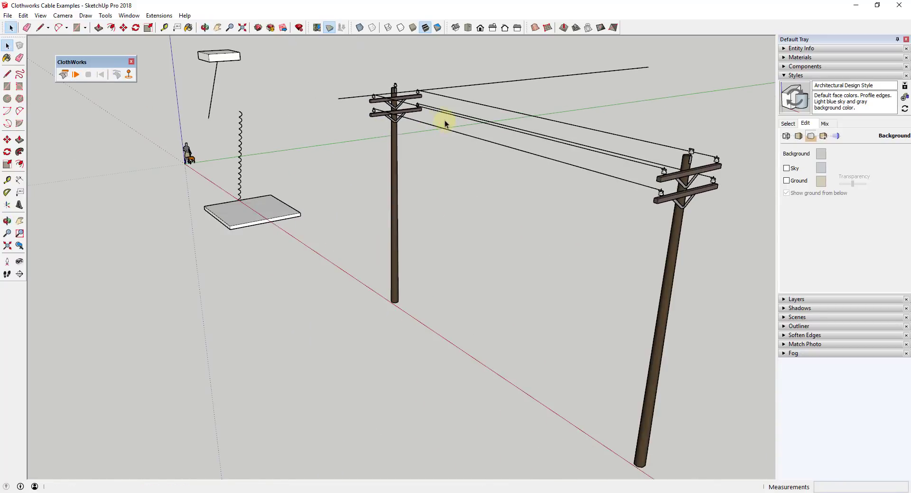
{"action": "key", "text": "m"}
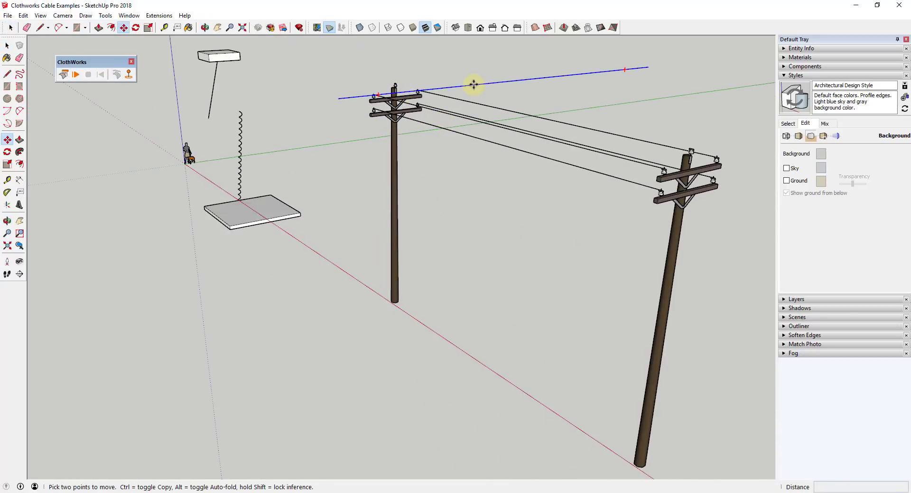
{"action": "left_click", "coordinate": [472, 86]}
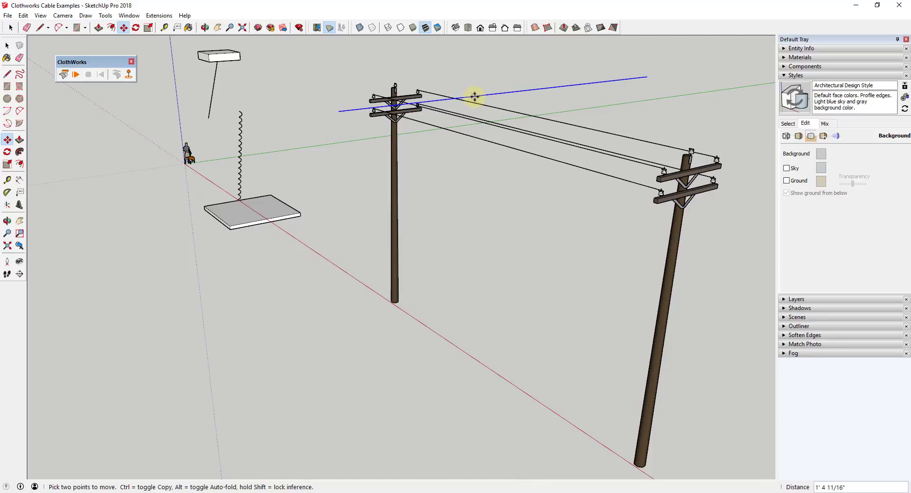
{"action": "left_click", "coordinate": [475, 97]}
{"action": "key", "text": "space"}
Run the simulation with the lowered cable and examine how it drapes over the wires from different angles
{"action": "left_click", "coordinate": [76, 75]}
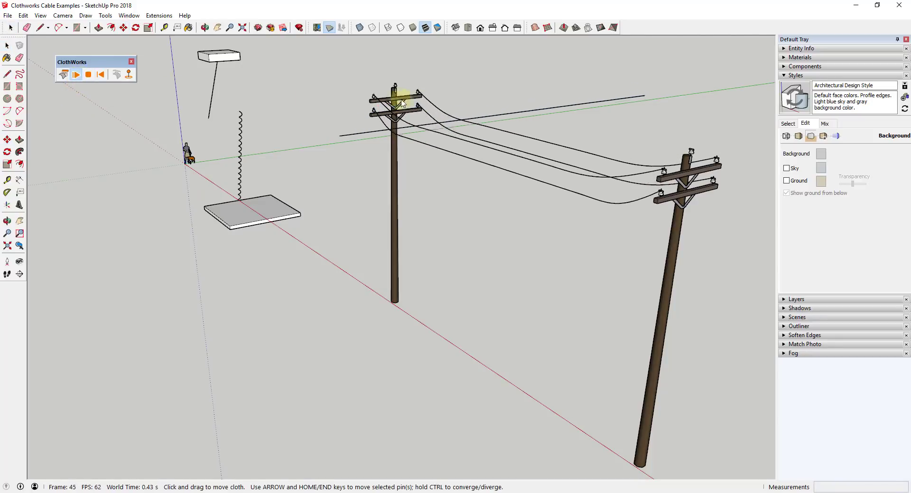
{"action": "middle_click_drag", "start_coordinate": [539, 279], "coordinate": [376, 294]}
{"action": "middle_click_drag", "start_coordinate": [342, 329], "coordinate": [410, 146]}
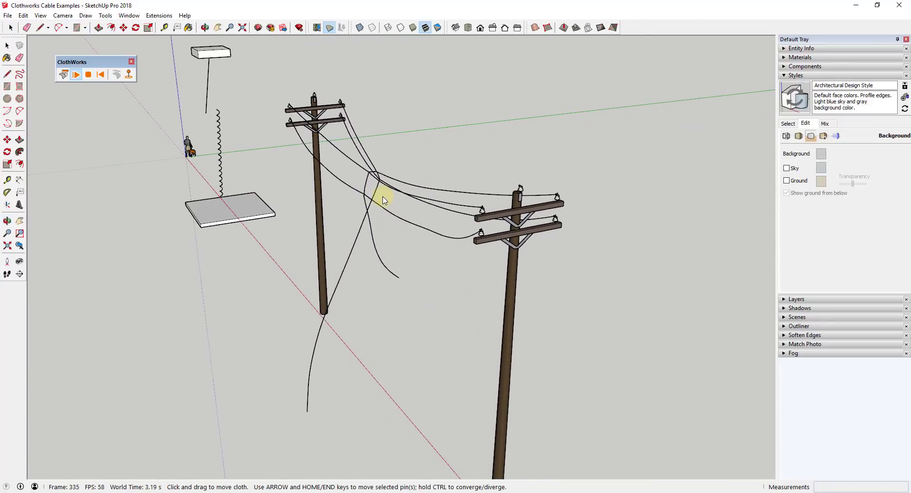
Pull the draped loose cable to a new position on the pole wires, examine how it hangs and reset the simulation
{"action": "left_click_drag", "start_coordinate": [308, 258], "coordinate": [340, 242]}
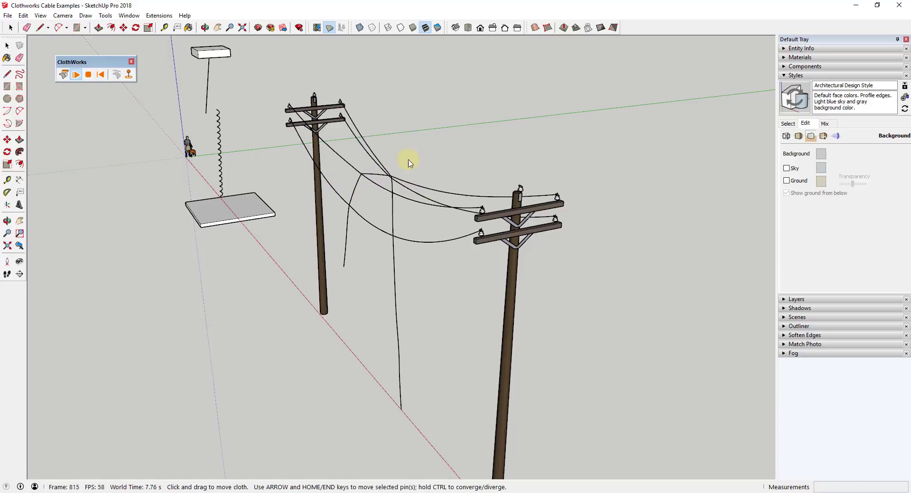
{"action": "middle_click_drag", "start_coordinate": [435, 213], "coordinate": [422, 161]}
{"action": "middle_click_drag", "start_coordinate": [200, 224], "coordinate": [429, 212]}
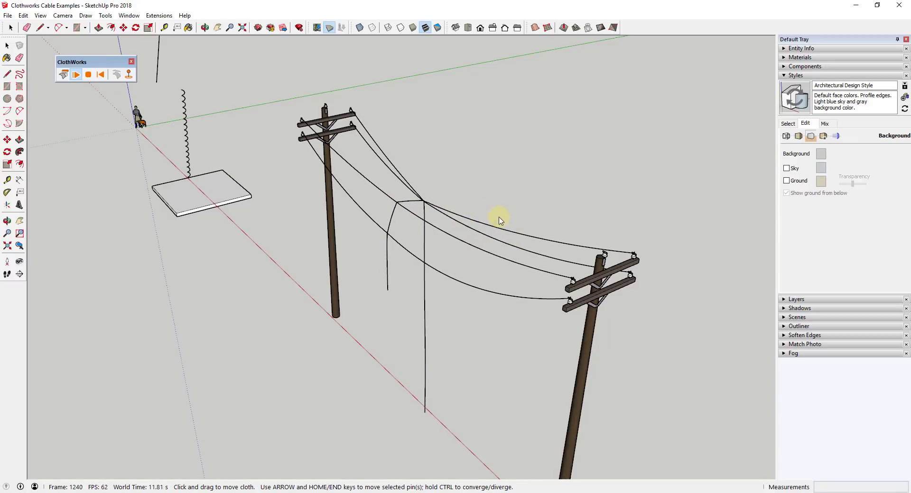
{"action": "left_click", "coordinate": [100, 75]}
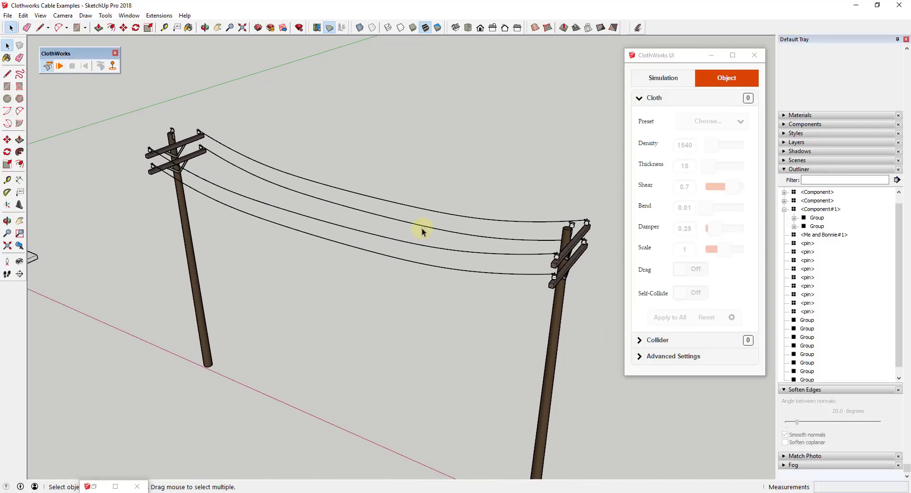
Open the group of the near wire on the upper crossarms and try Pipe Along Path with a 3/4" outside diameter and 24 segments
{"action": "left_click", "coordinate": [401, 244]}
{"action": "middle_click_drag", "start_coordinate": [420, 247], "coordinate": [440, 251]}
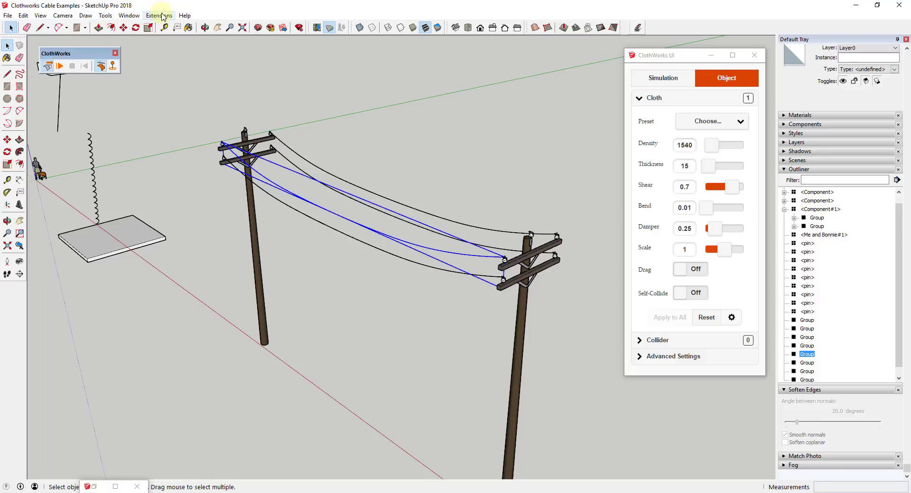
{"action": "double_click", "coordinate": [469, 259]}
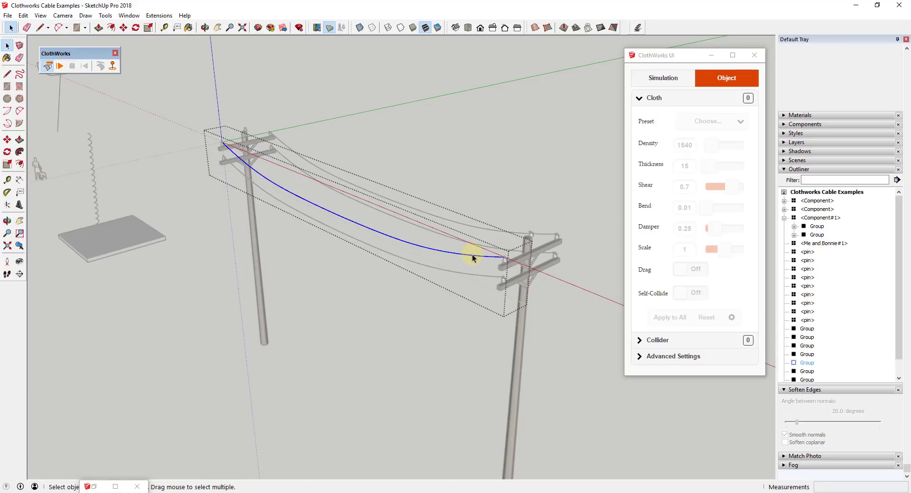
{"action": "scroll", "coordinate": [472, 259], "scroll_direction": "up", "scroll_amount": 4}
{"action": "left_click", "coordinate": [160, 15]}
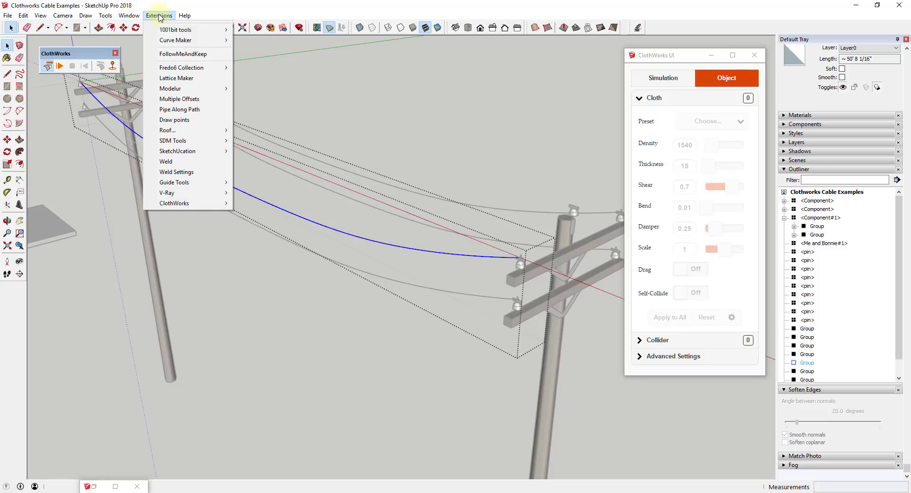
{"action": "left_click", "coordinate": [179, 109]}
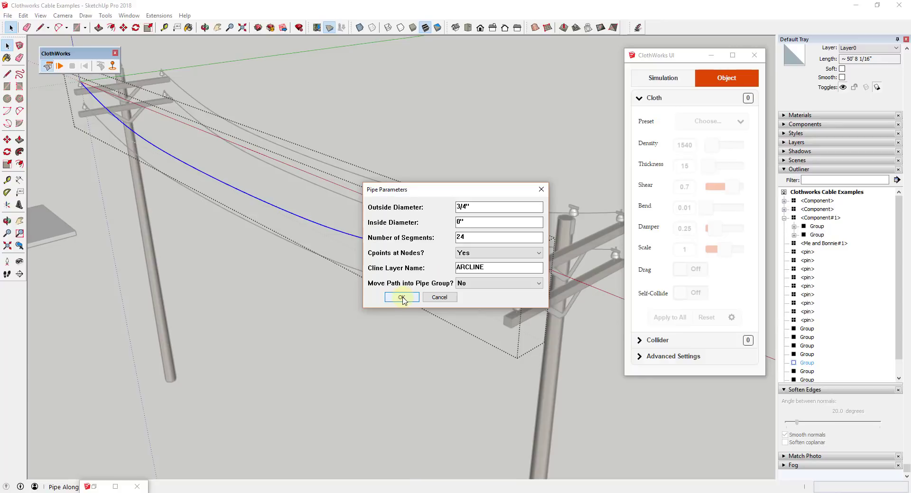
{"action": "left_click", "coordinate": [402, 298]}
Save the model and create a 3/4" pipe with 24 segments along the wire, using the path without readjusting it
{"action": "left_click", "coordinate": [7, 16]}
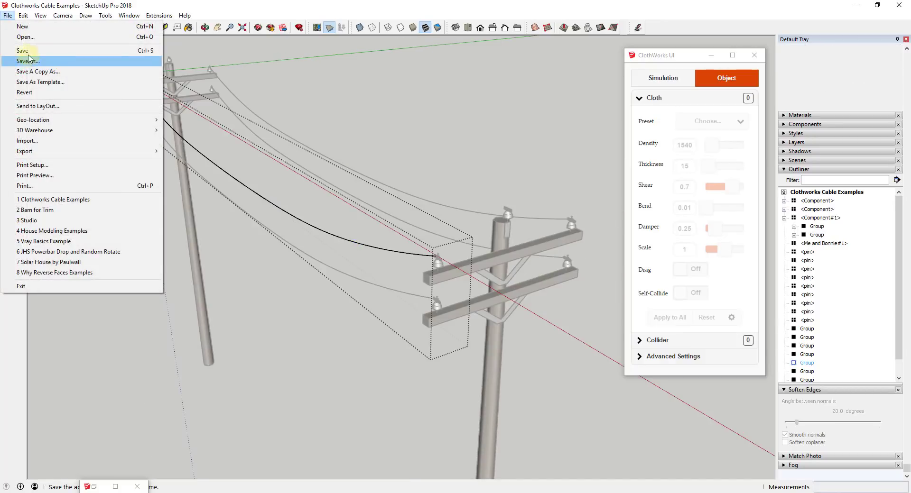
{"action": "left_click", "coordinate": [28, 51]}
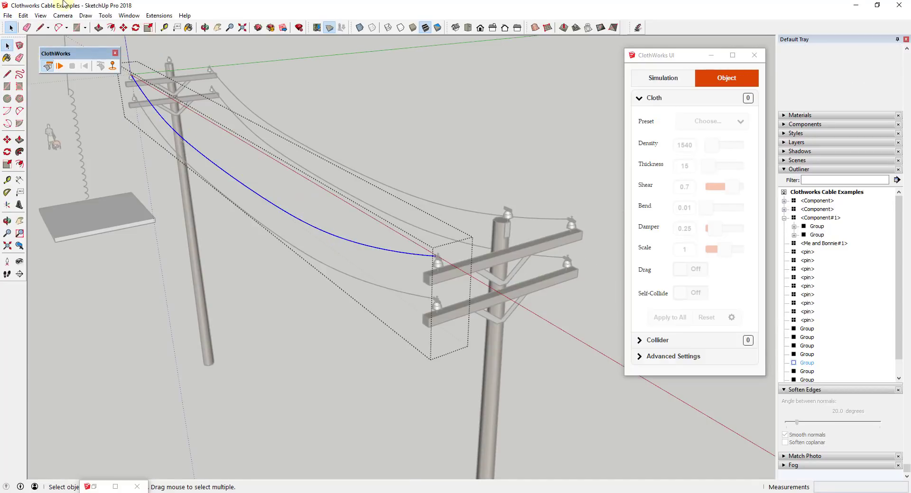
{"action": "left_click", "coordinate": [159, 16]}
{"action": "left_click", "coordinate": [180, 110]}
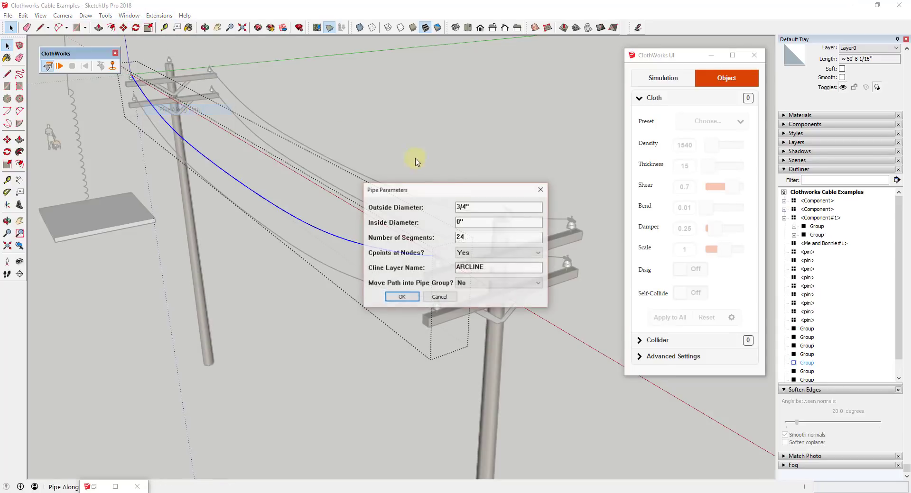
{"action": "left_click", "coordinate": [390, 298]}
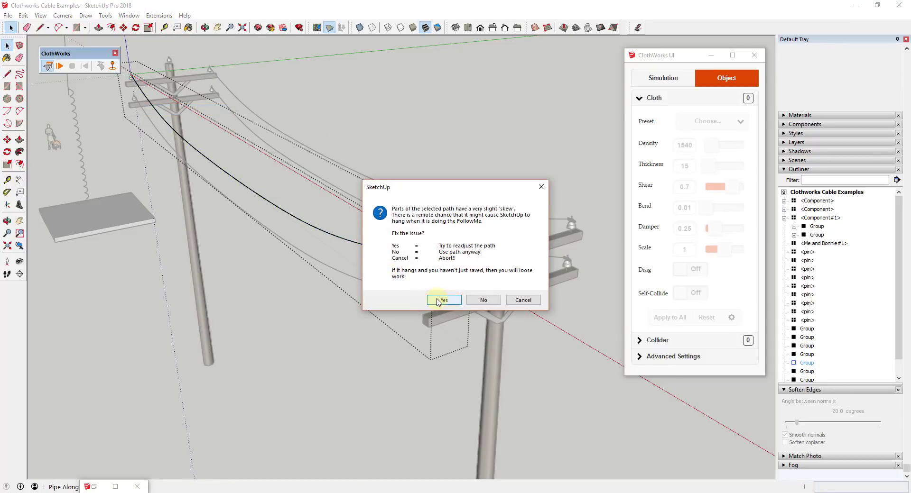
{"action": "left_click", "coordinate": [476, 301]}
{"action": "scroll", "coordinate": [402, 254], "scroll_direction": "up", "scroll_amount": 3}
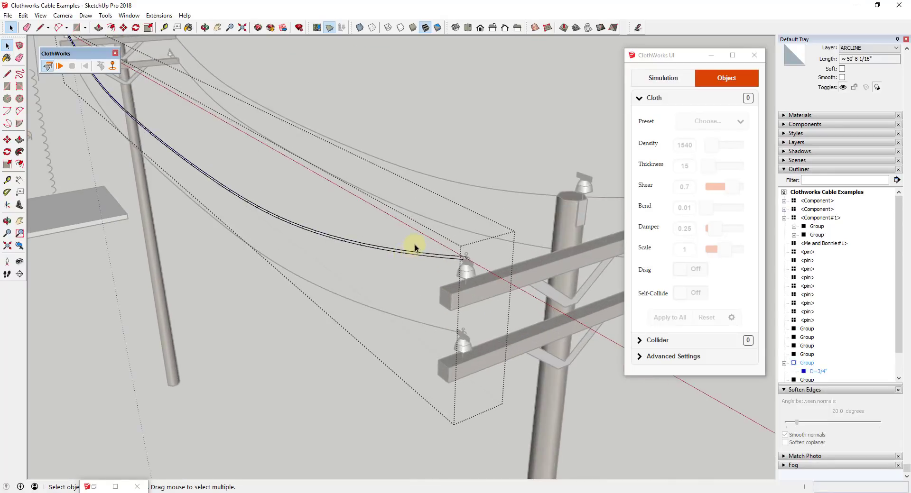
{"action": "scroll", "coordinate": [417, 232], "scroll_direction": "up", "scroll_amount": 3}
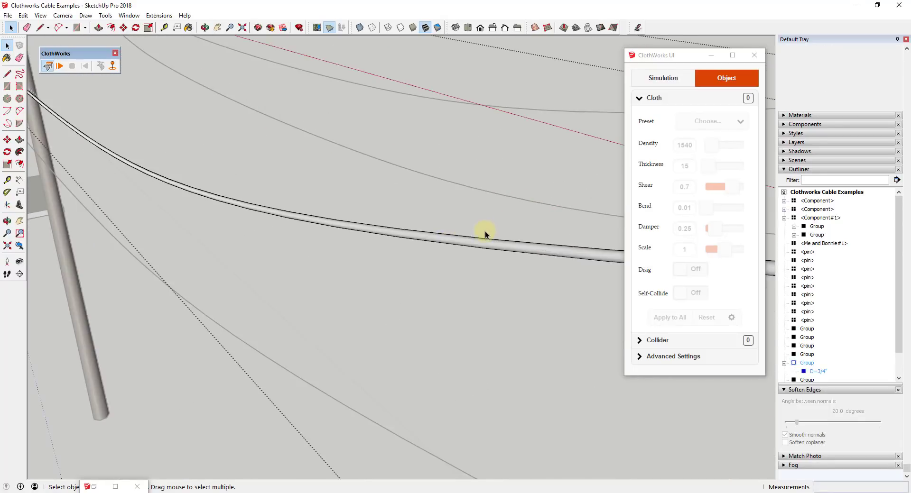
{"action": "scroll", "coordinate": [485, 232], "scroll_direction": "down", "scroll_amount": 6}
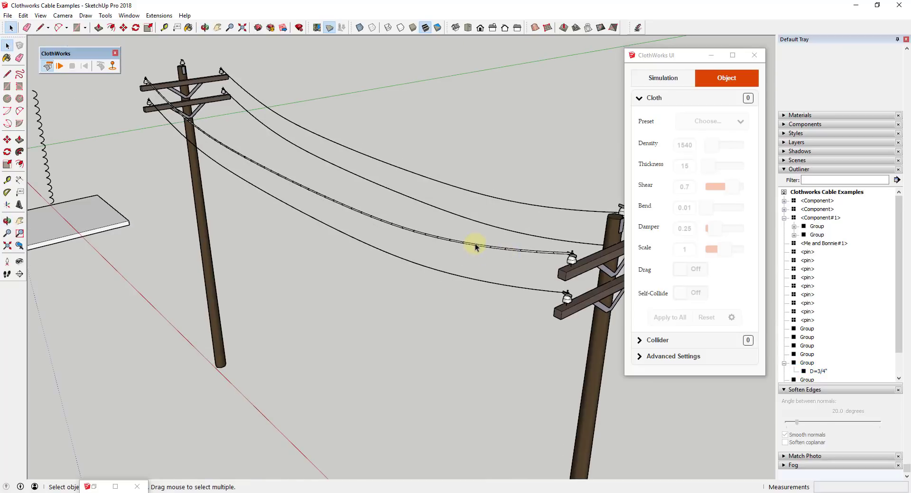
{"action": "left_click", "coordinate": [475, 247]}
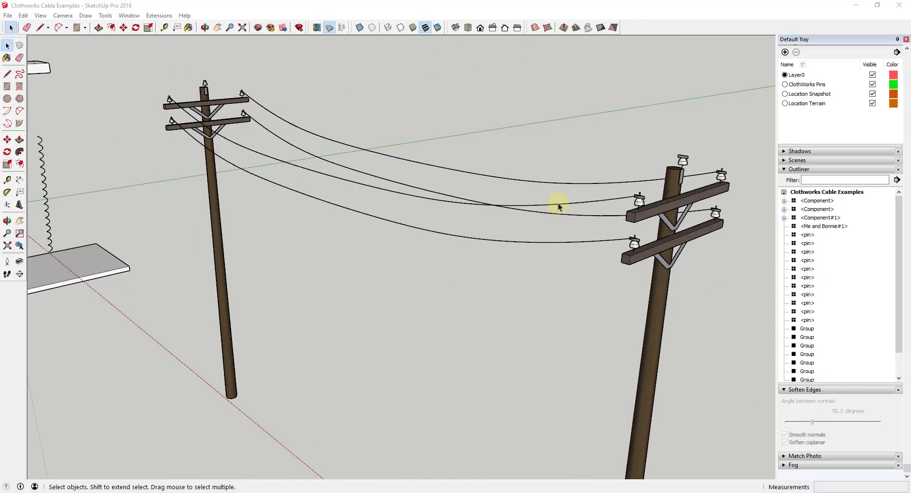
Create a 3/4" pipe along the near upper wire's path, inspect its shape up close, and undo it
{"action": "left_click", "coordinate": [555, 203]}
{"action": "double_click", "coordinate": [560, 205]}
{"action": "scroll", "coordinate": [564, 204], "scroll_direction": "up", "scroll_amount": 5}
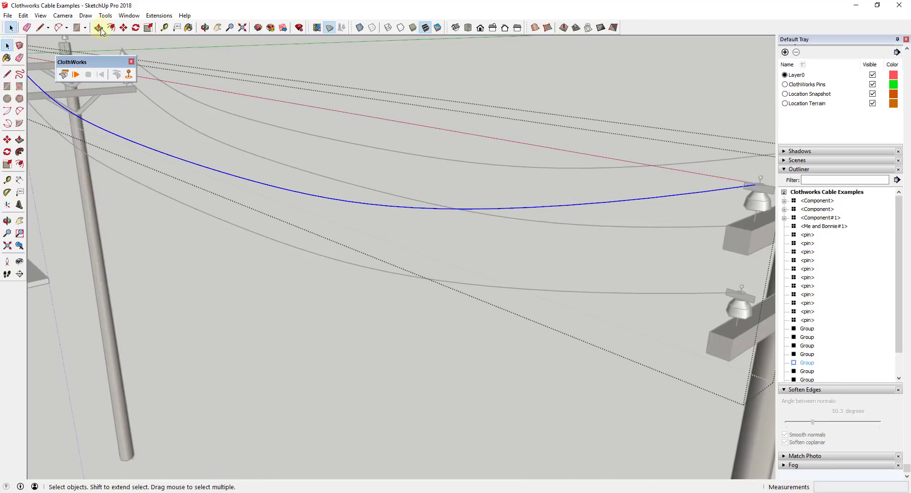
{"action": "left_click", "coordinate": [162, 16]}
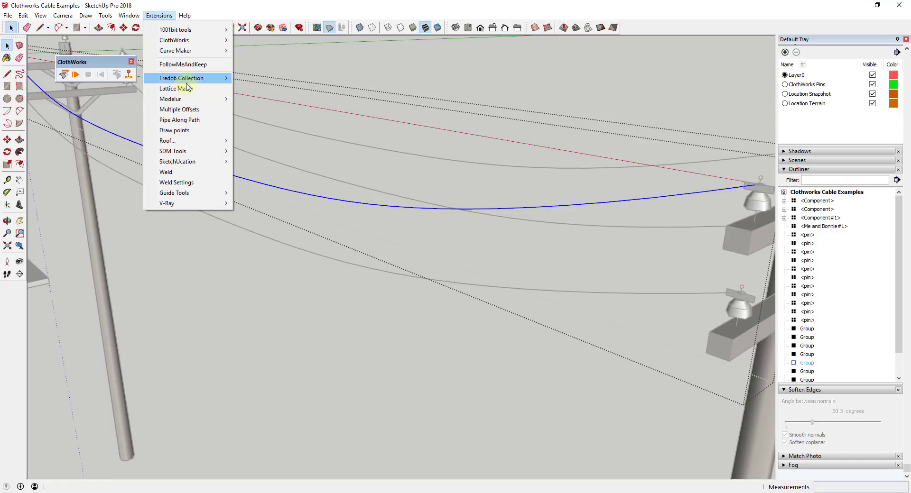
{"action": "left_click", "coordinate": [188, 121]}
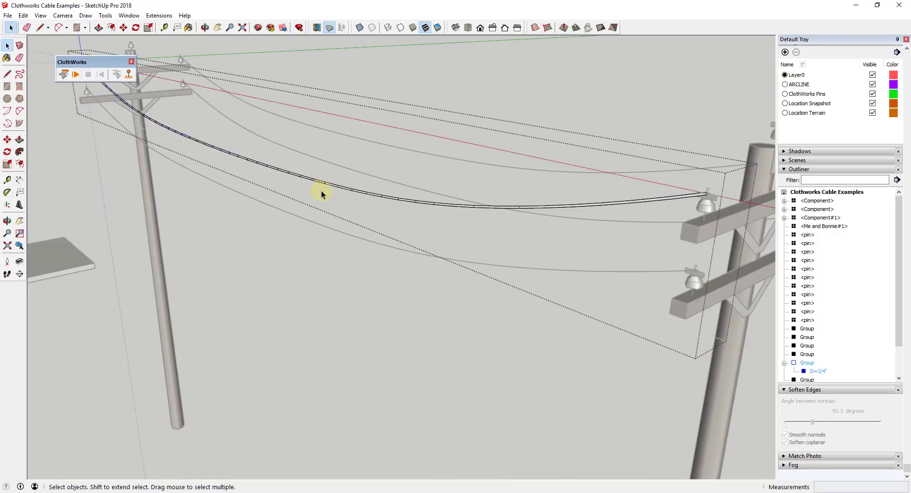
{"action": "scroll", "coordinate": [280, 170], "scroll_direction": "up", "scroll_amount": 5}
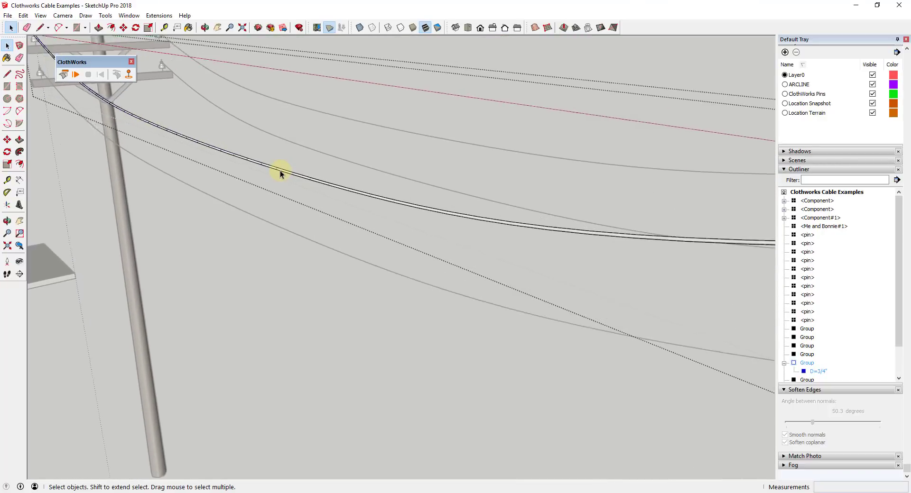
{"action": "scroll", "coordinate": [281, 170], "scroll_direction": "down", "scroll_amount": 6}
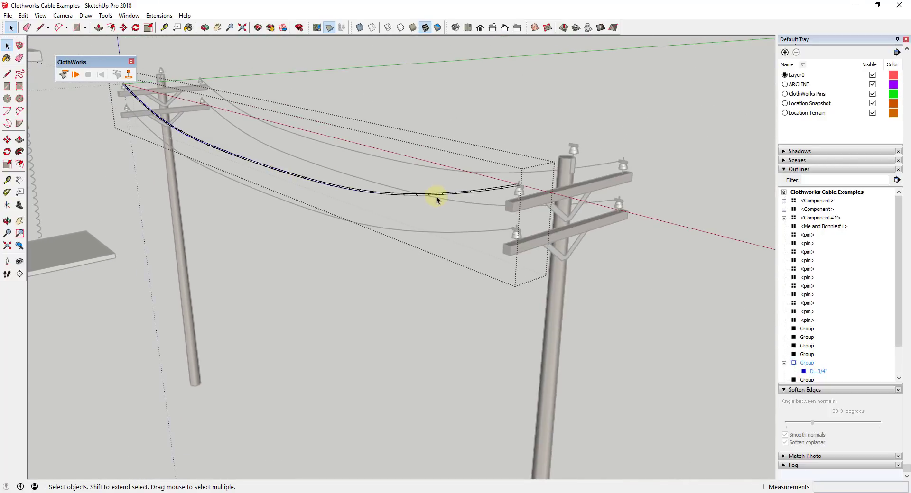
{"action": "scroll", "coordinate": [433, 195], "scroll_direction": "up", "scroll_amount": 4}
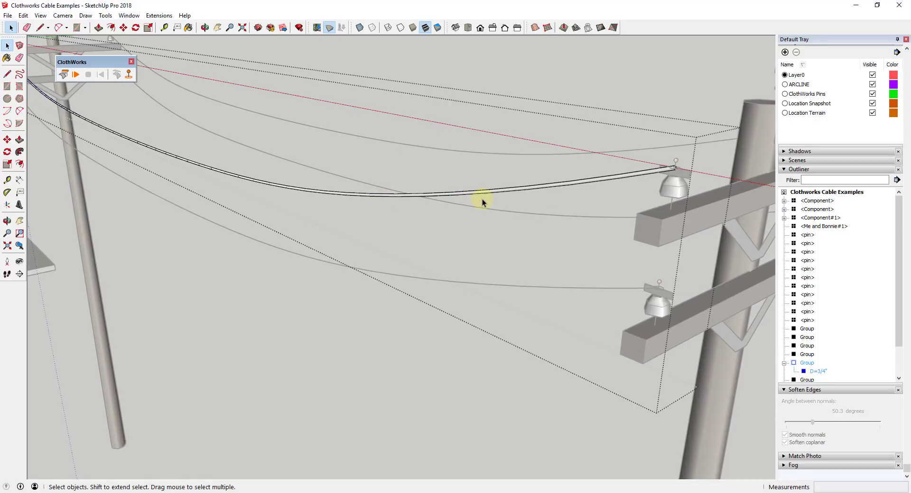
{"action": "key", "text": "ctrl+z"}
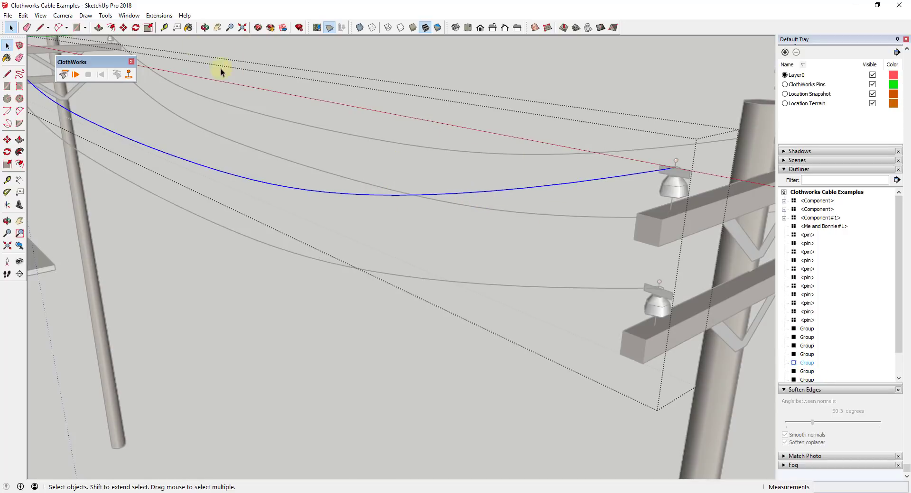
Run Pipe Along Path on the near upper wire with a 3/4" outside diameter, 0" inside diameter and 24 segments, keeping the path unadjusted
{"action": "left_click", "coordinate": [160, 16]}
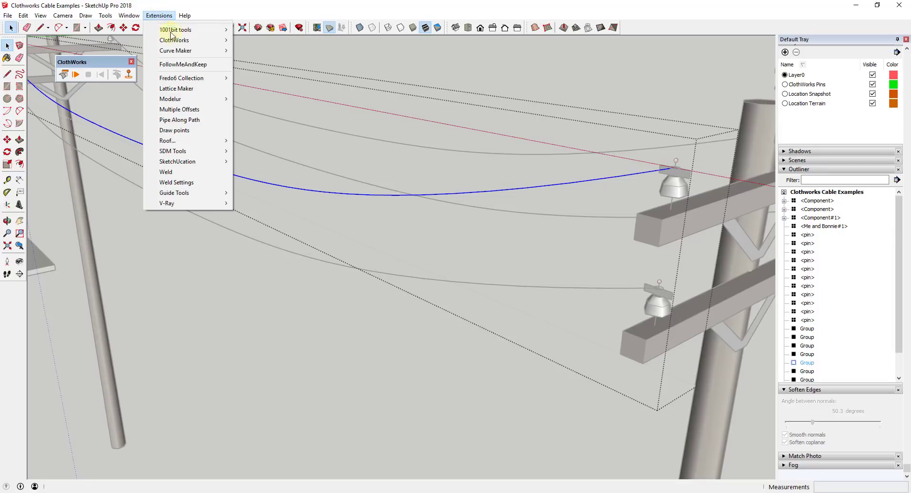
{"action": "left_click", "coordinate": [182, 120]}
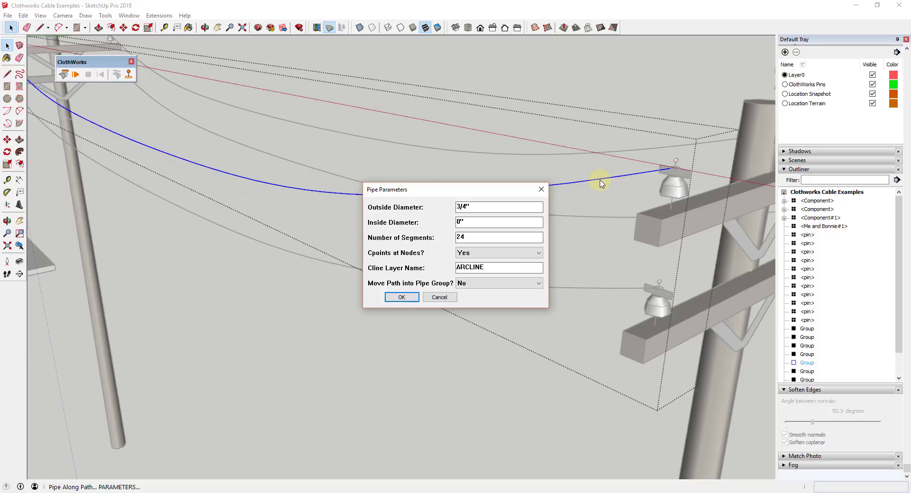
{"action": "left_click", "coordinate": [472, 254]}
{"action": "left_click", "coordinate": [471, 271]}
{"action": "left_click", "coordinate": [401, 298]}
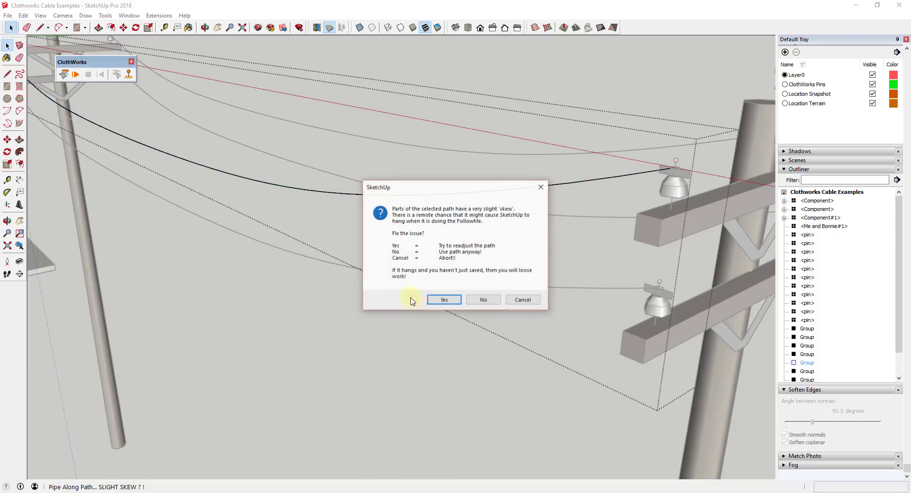
{"action": "left_click", "coordinate": [482, 299]}
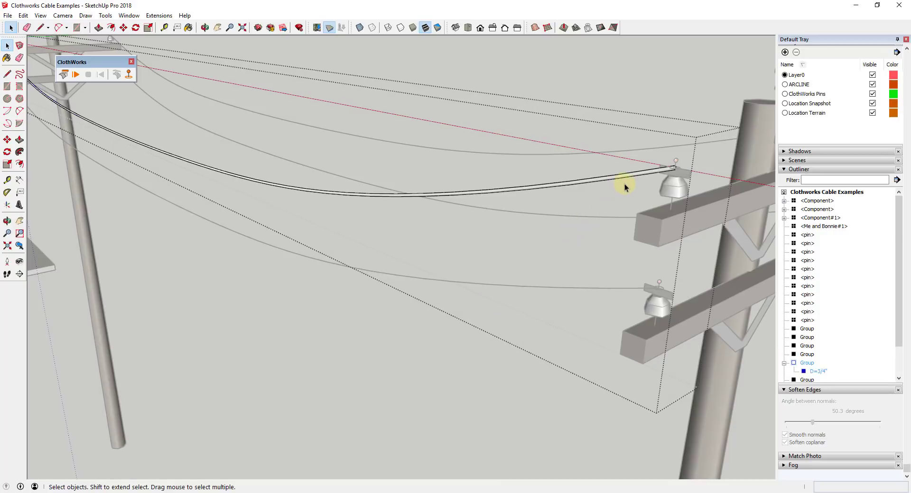
{"action": "middle_click_drag", "start_coordinate": [525, 188], "coordinate": [580, 187]}
{"action": "scroll", "coordinate": [561, 198], "scroll_direction": "up", "scroll_amount": 5}
{"action": "scroll", "coordinate": [563, 197], "scroll_direction": "down", "scroll_amount": 5}
{"action": "scroll", "coordinate": [580, 186], "scroll_direction": "up", "scroll_amount": 2}
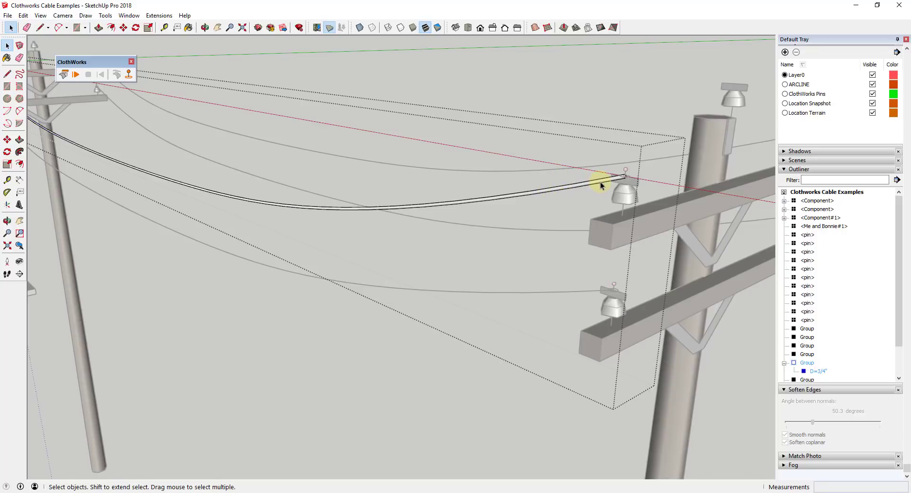
Open the group of the near wire on the lower crossarms, select its curve and look up the Weld command
{"action": "left_click", "coordinate": [561, 297]}
{"action": "double_click", "coordinate": [560, 298]}
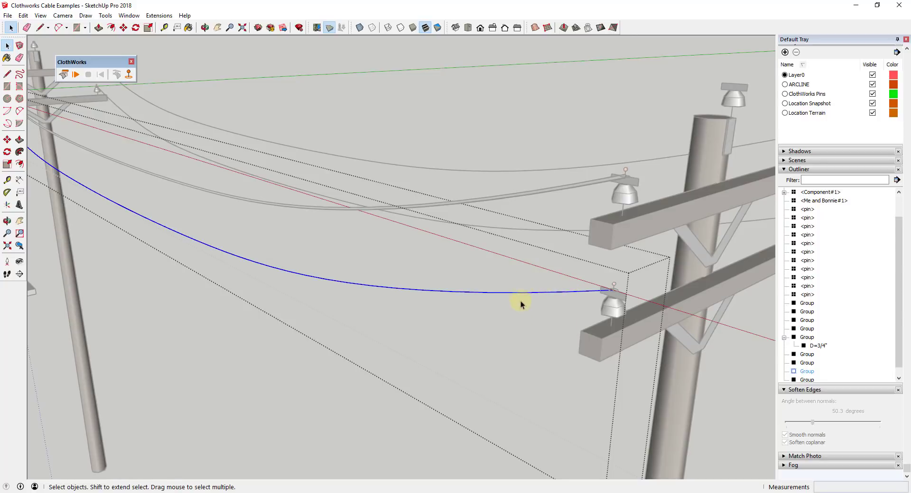
{"action": "left_click", "coordinate": [159, 19]}
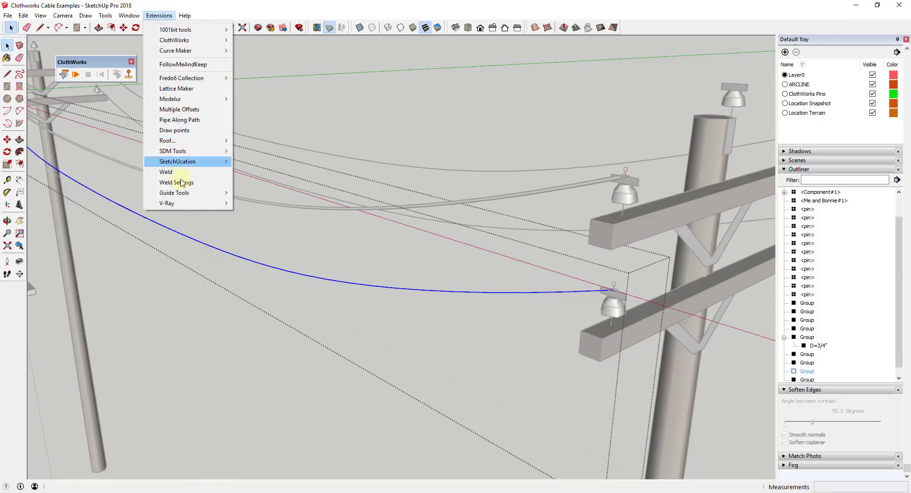
{"action": "key", "text": "Return"}
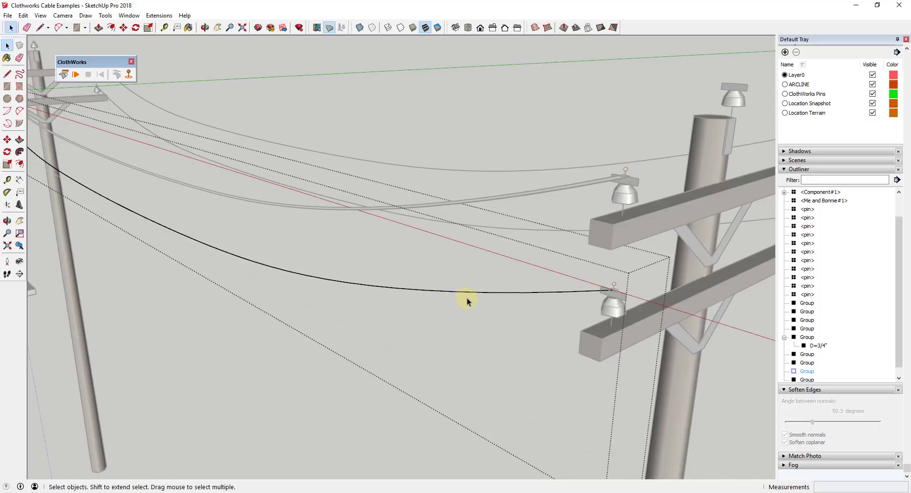
{"action": "left_click", "coordinate": [525, 335]}
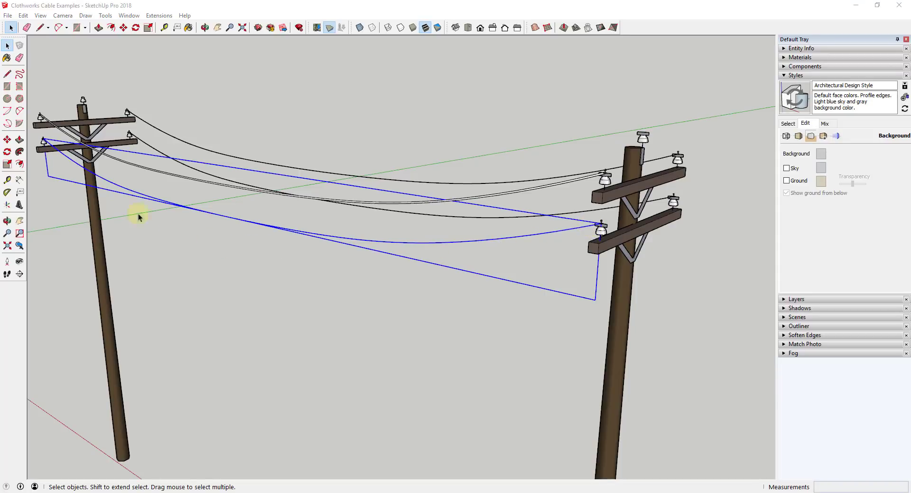
Apply ClothWorks Loop Subdivision to the near lower wire's cloth group and deselect it
{"action": "right_click", "coordinate": [449, 245]}
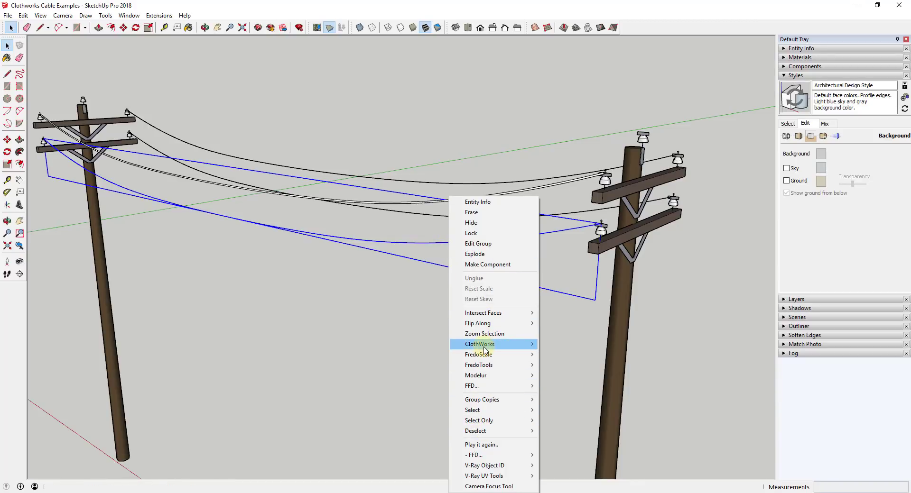
{"action": "mouse_move", "coordinate": [484, 350]}
{"action": "mouse_move", "coordinate": [574, 383]}
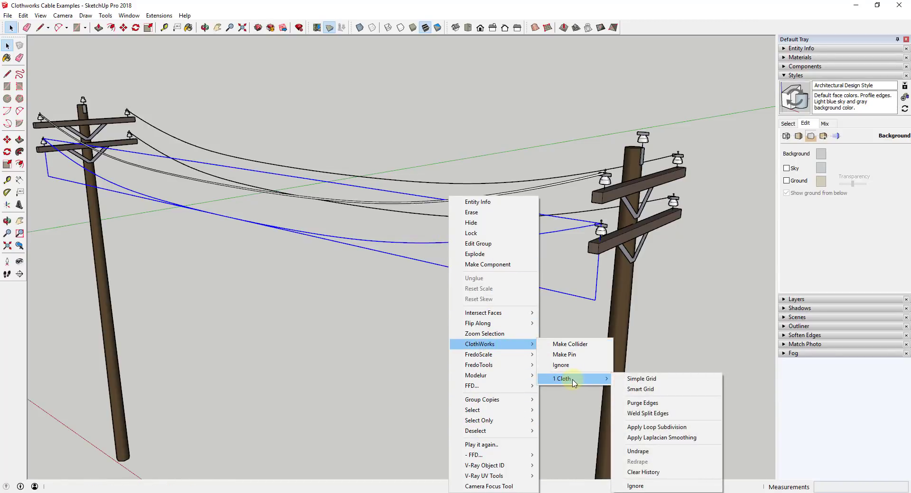
{"action": "left_click", "coordinate": [671, 427]}
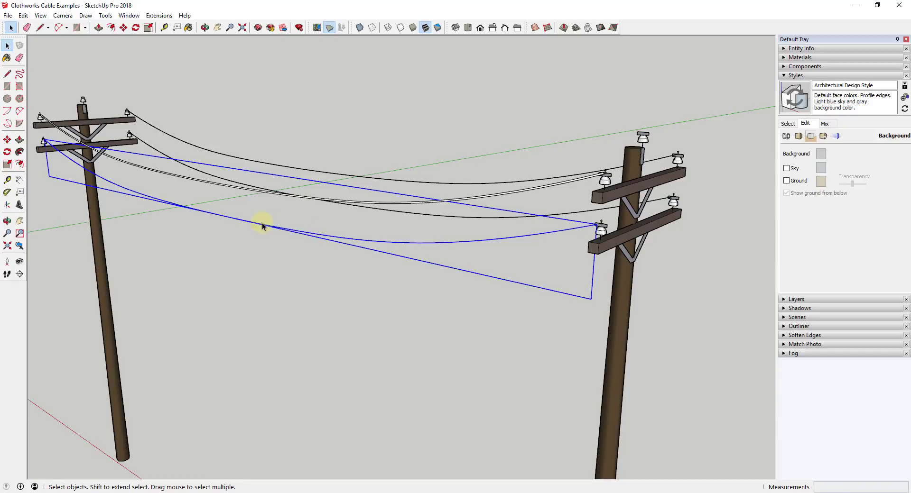
{"action": "left_click", "coordinate": [502, 395]}
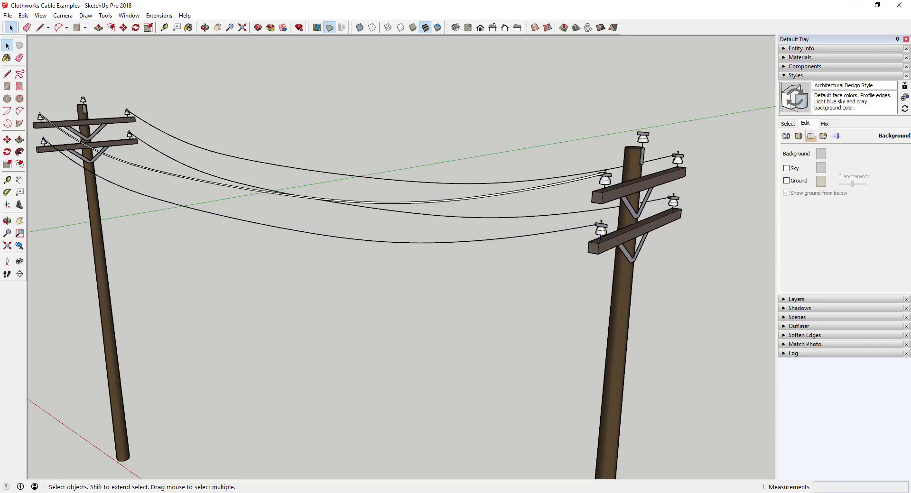